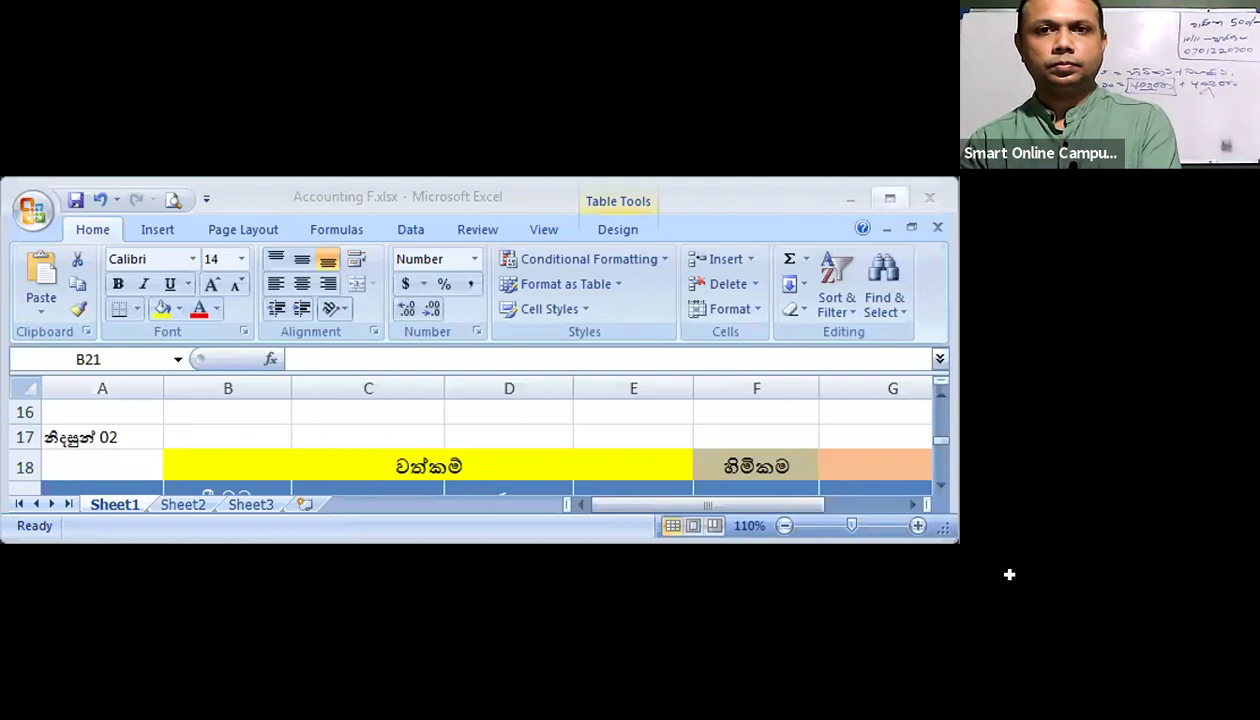
# Record transaction 1 in row 21 by entering -100,000 under cash (E21) and 100,000 under stock (C21)
pyautogui.click(187, 405)
pyautogui.click(190, 376)
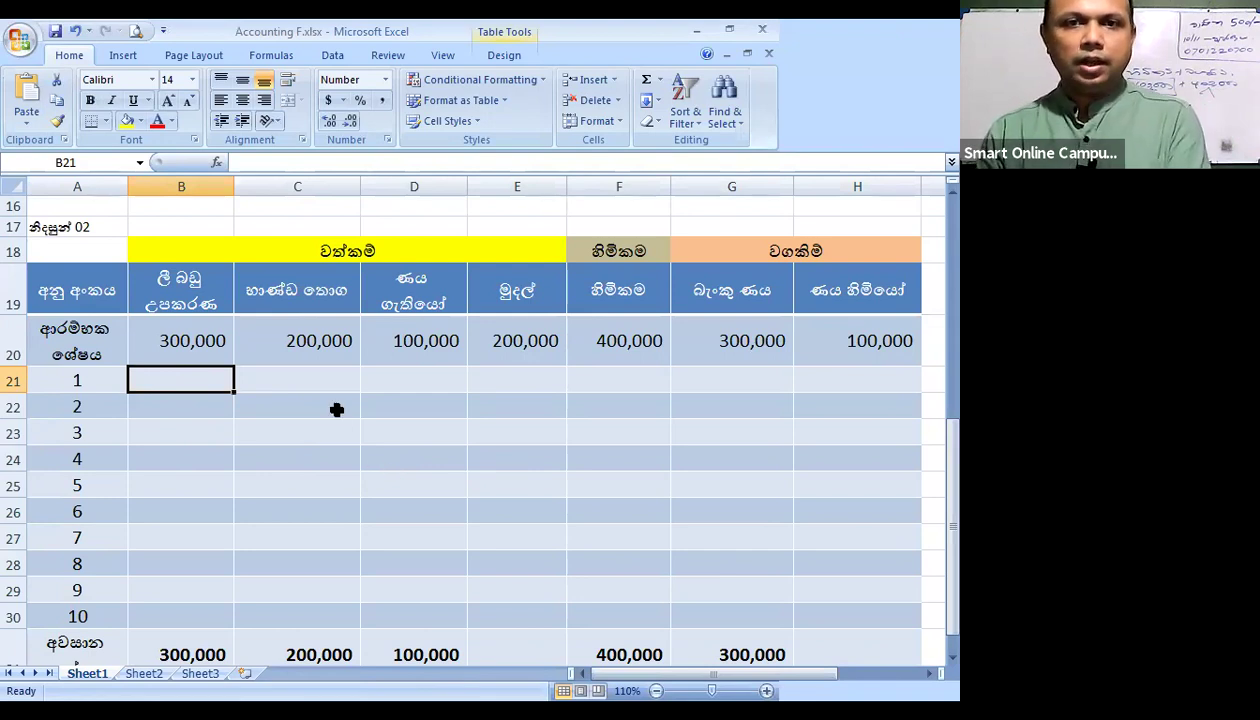
pyautogui.click(537, 380)
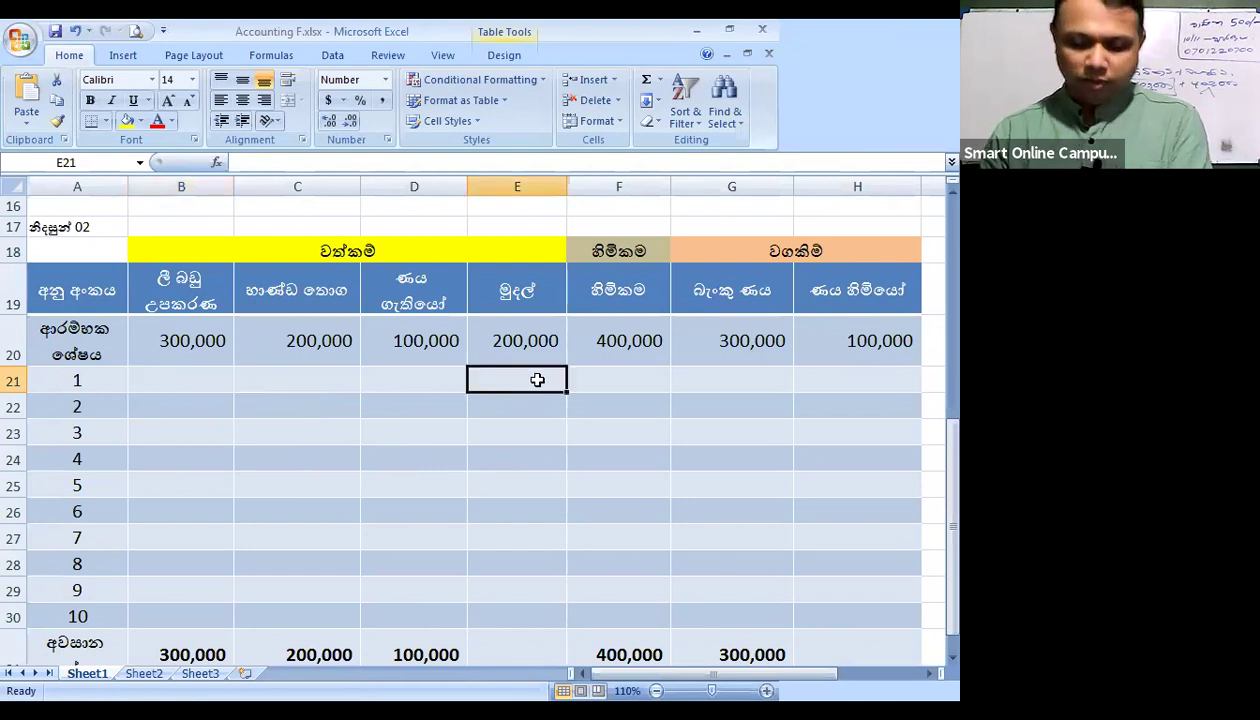
pyautogui.write('-')
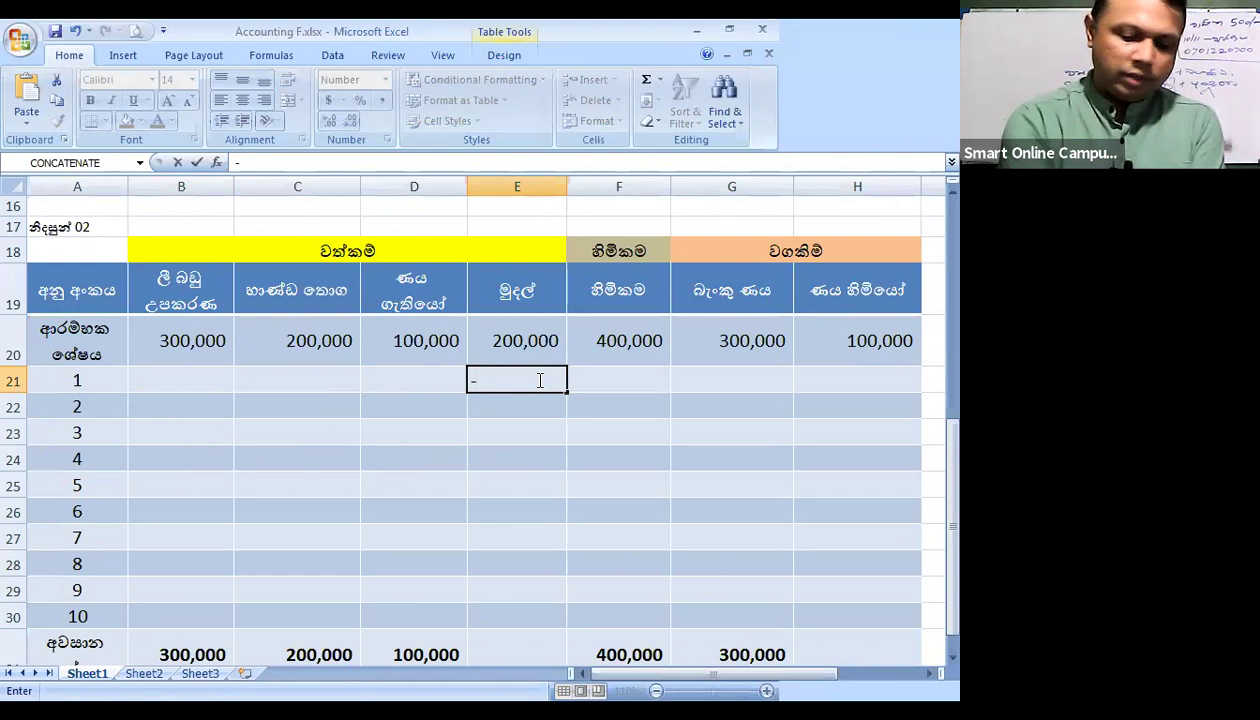
pyautogui.write('100,00')
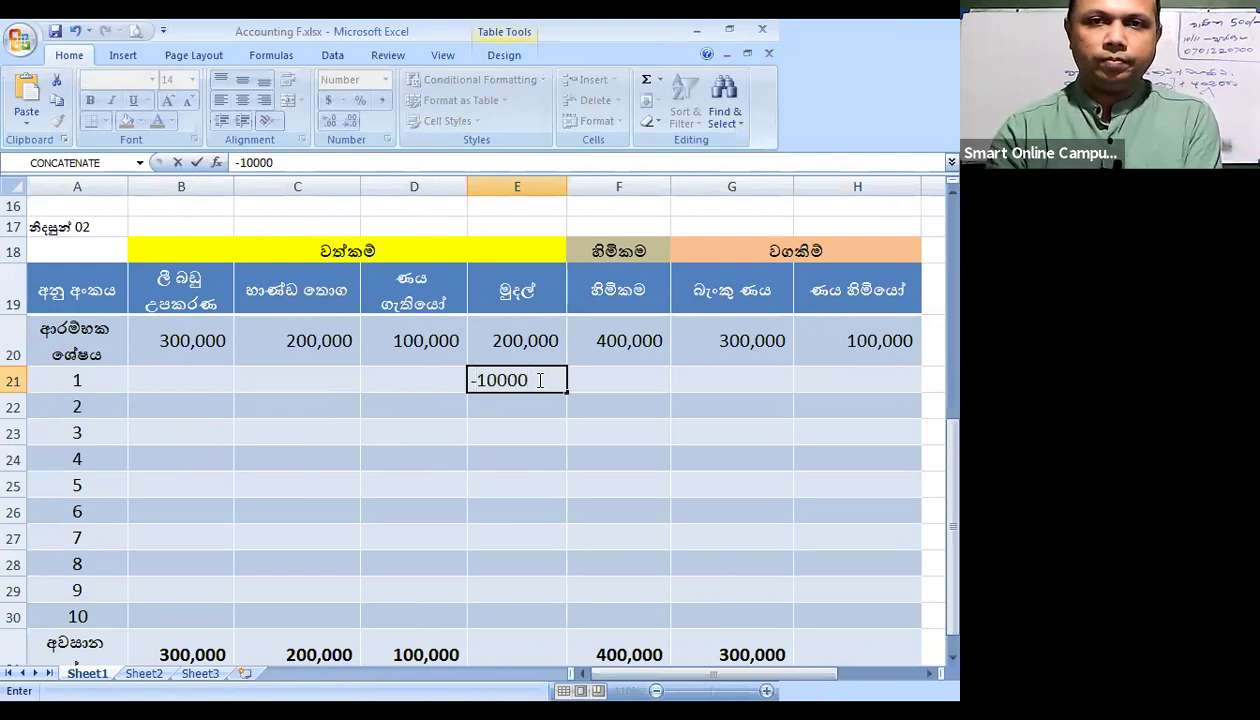
pyautogui.write('0')
pyautogui.press('Left')
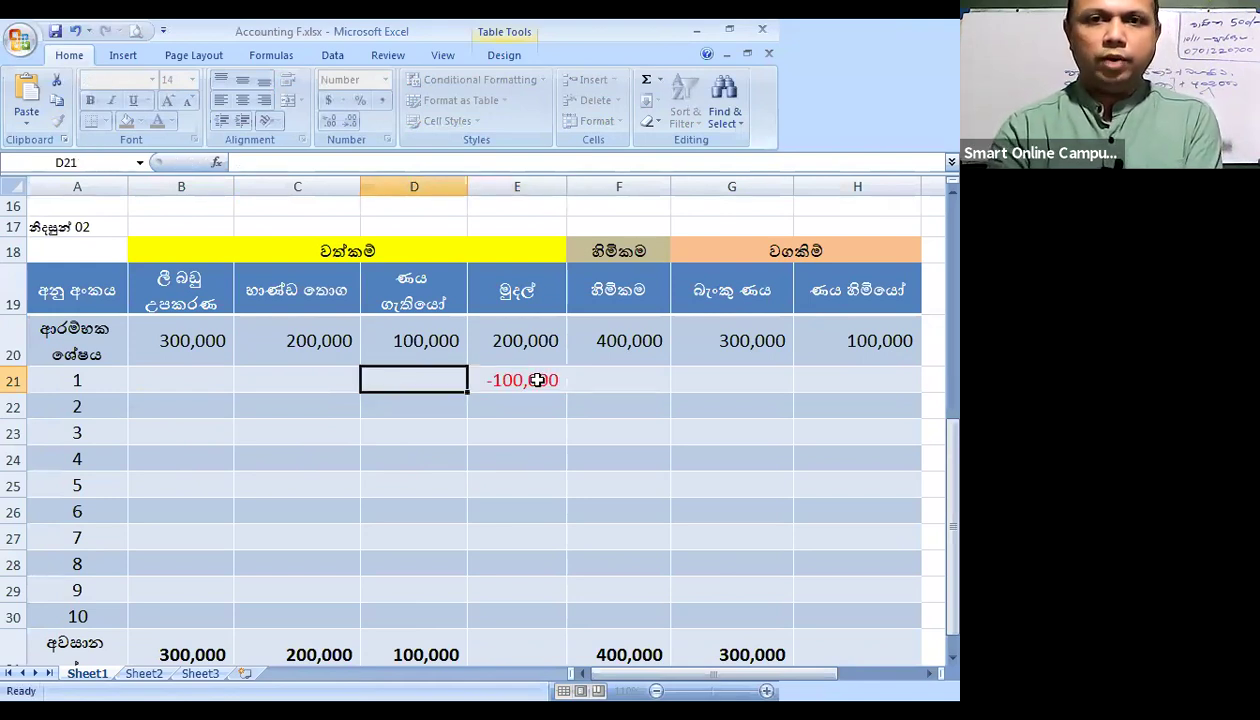
pyautogui.press('Left')
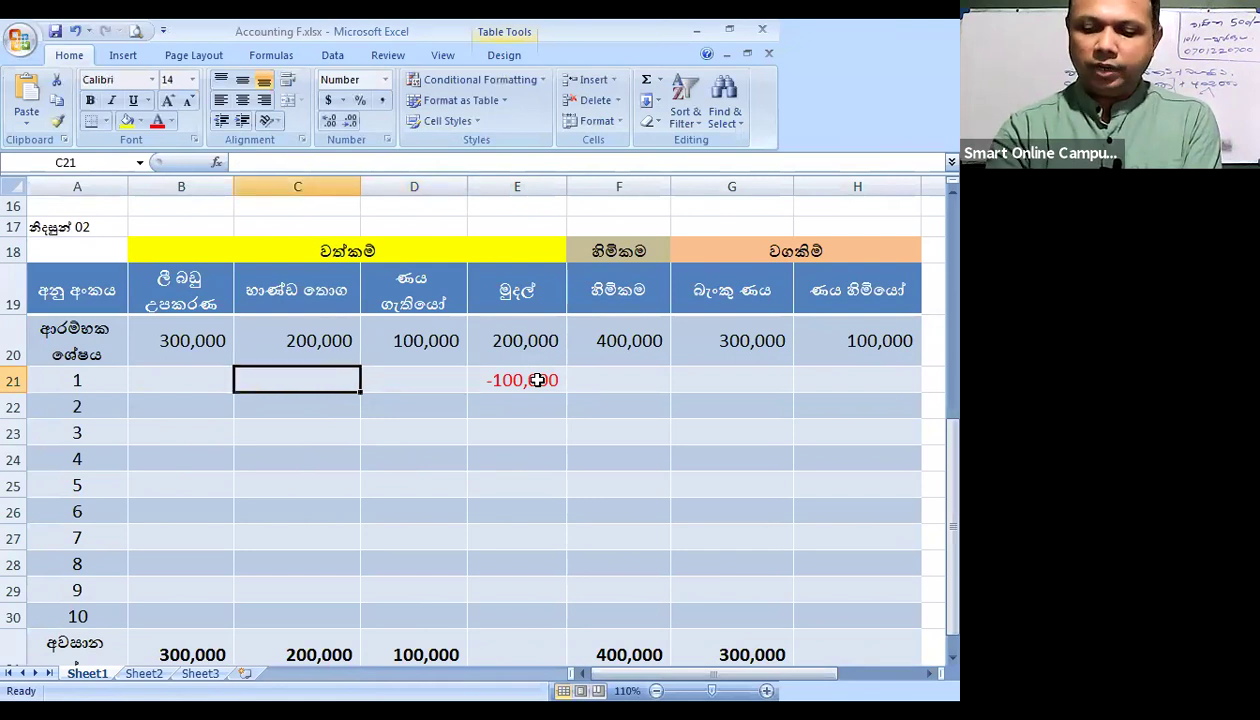
pyautogui.write('+100000')
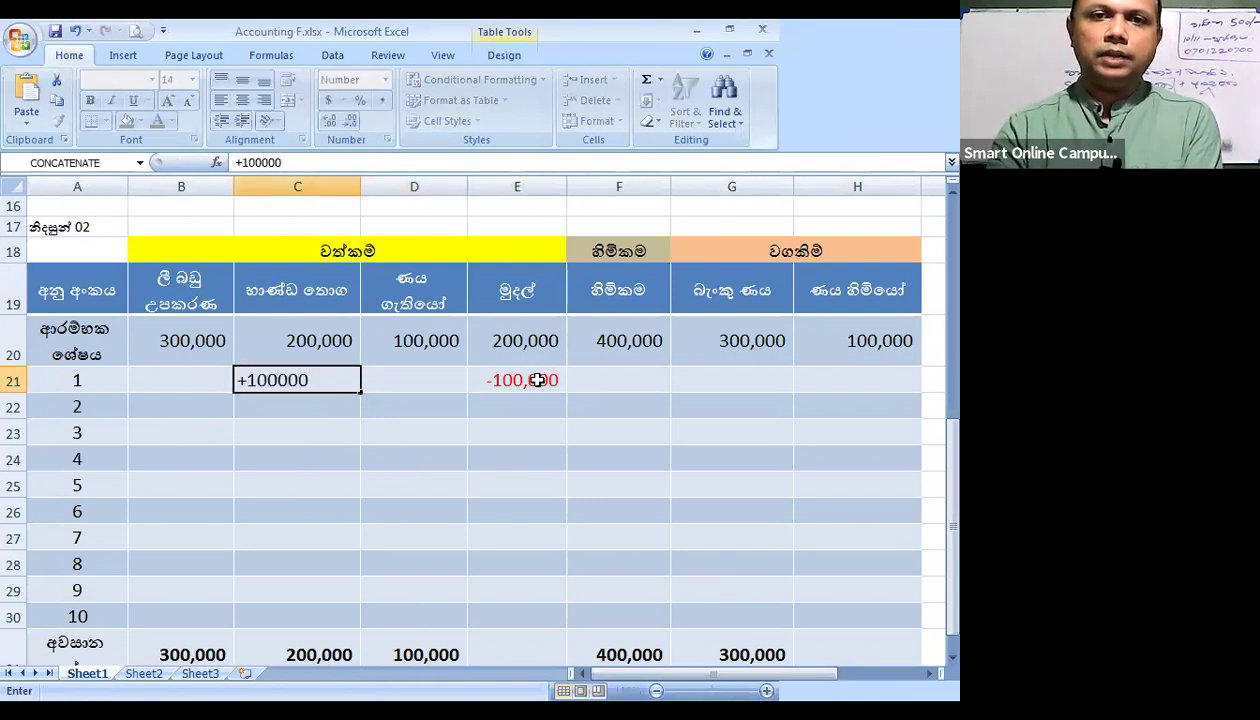
pyautogui.press('Return')
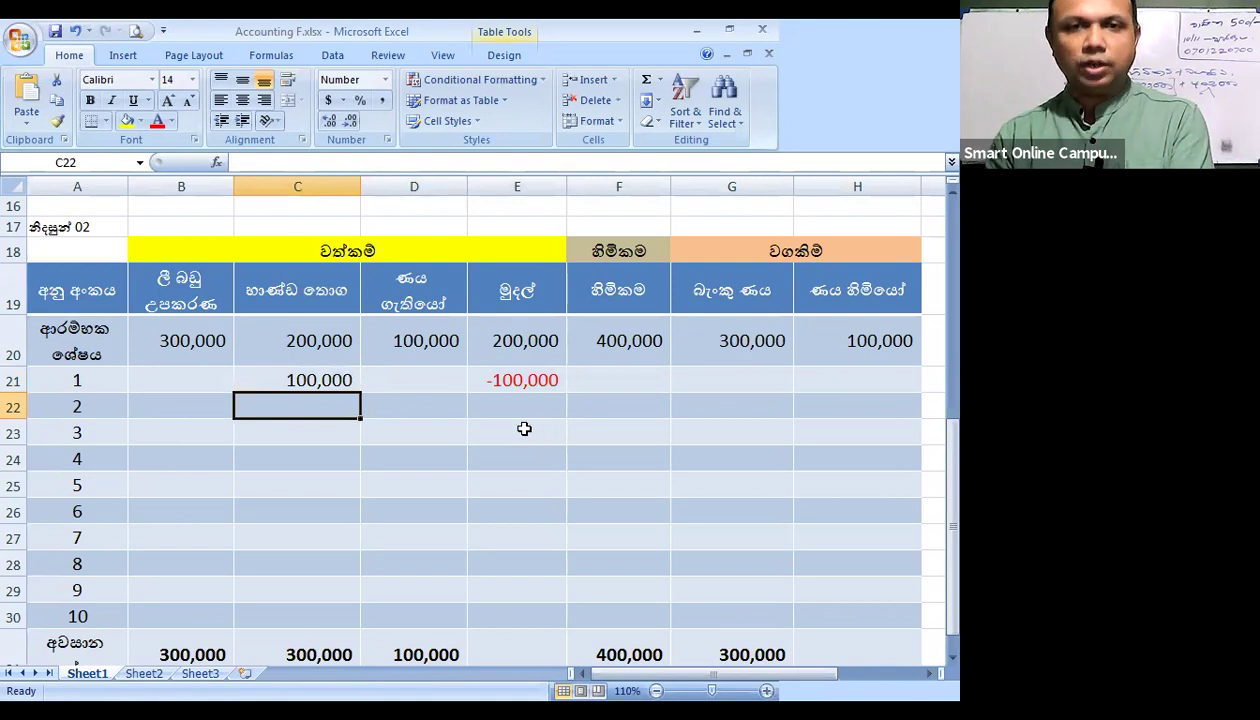
# For transaction 2 in row 22, enter -100,000 under stock (C22) and 125,000 under cash (E22)
pyautogui.click(316, 381)
pyautogui.click(323, 404)
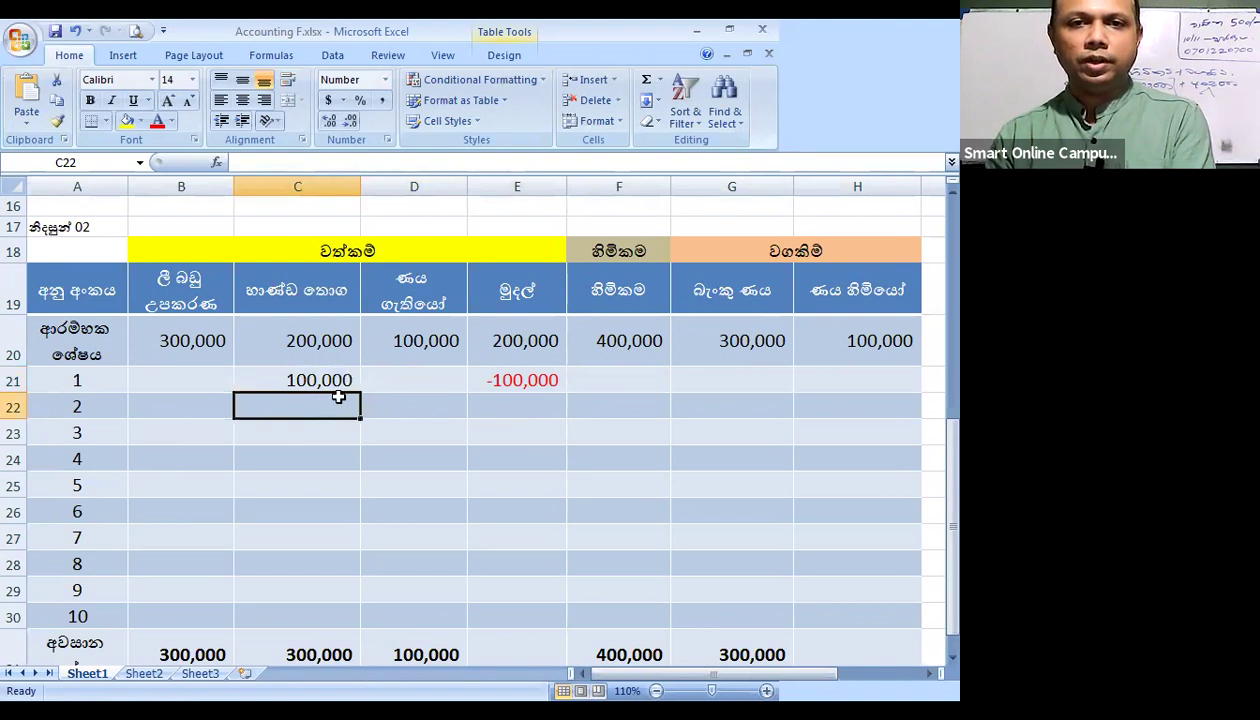
pyautogui.click(331, 378)
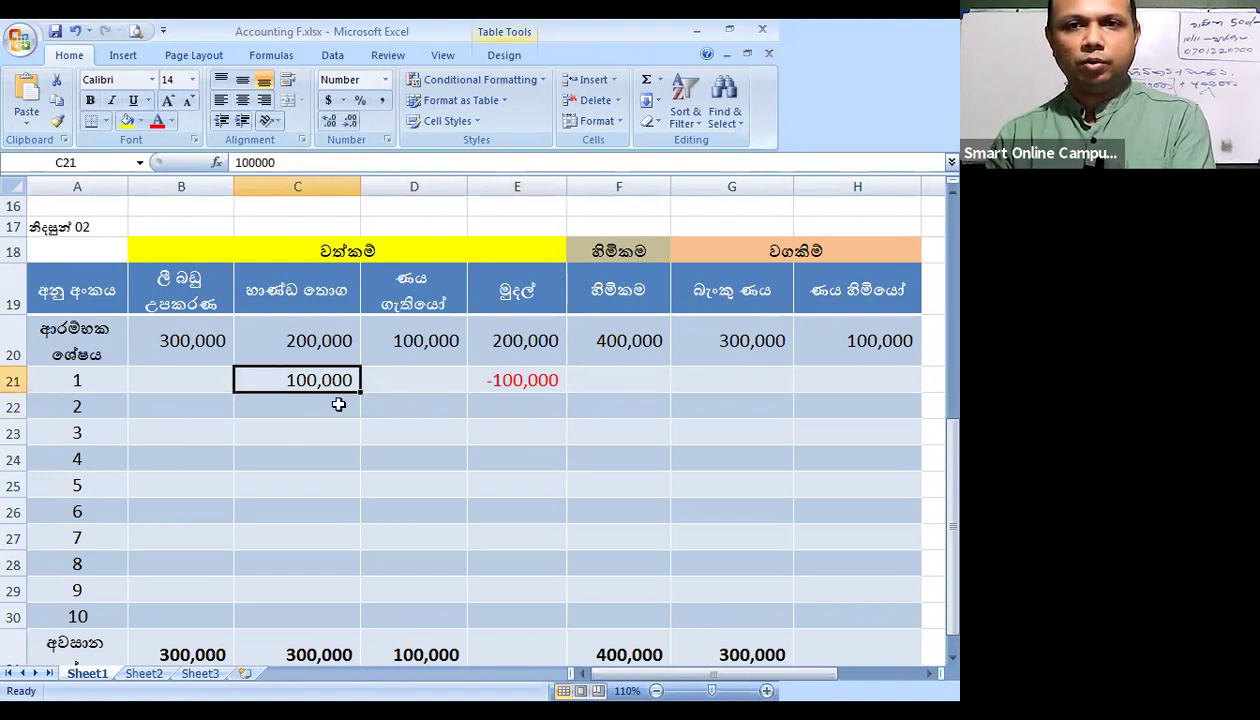
pyautogui.click(350, 410)
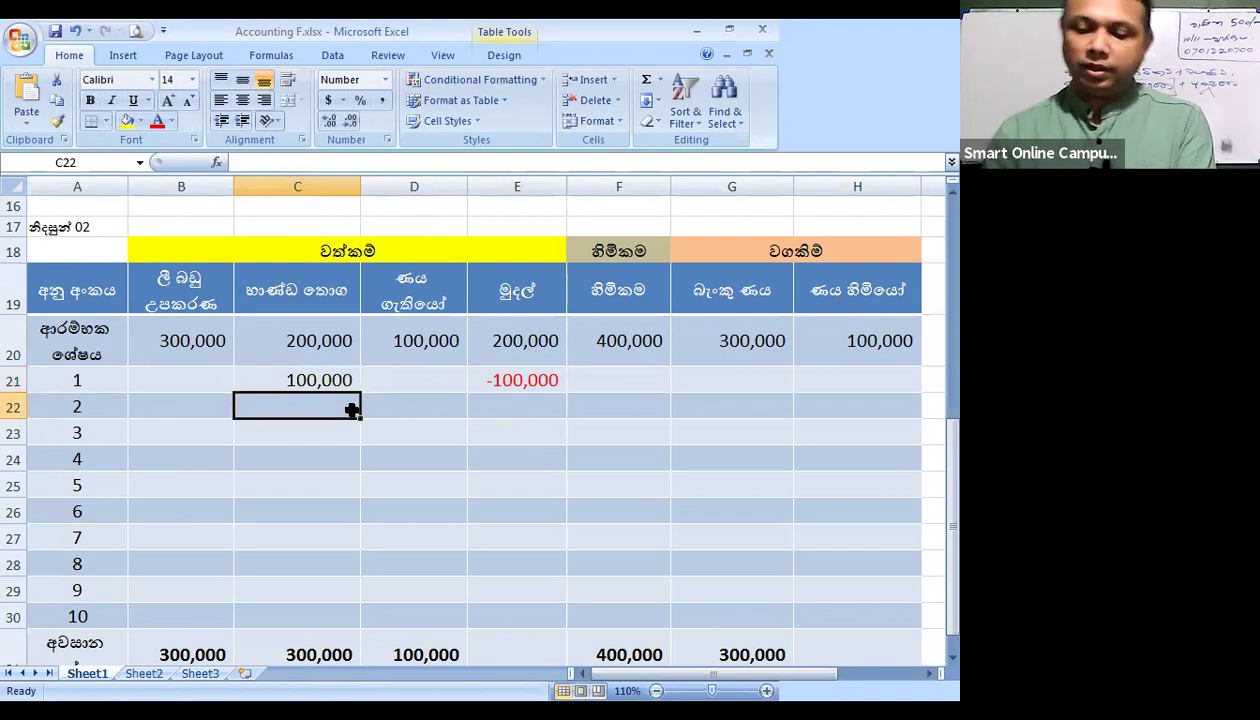
pyautogui.write('-')
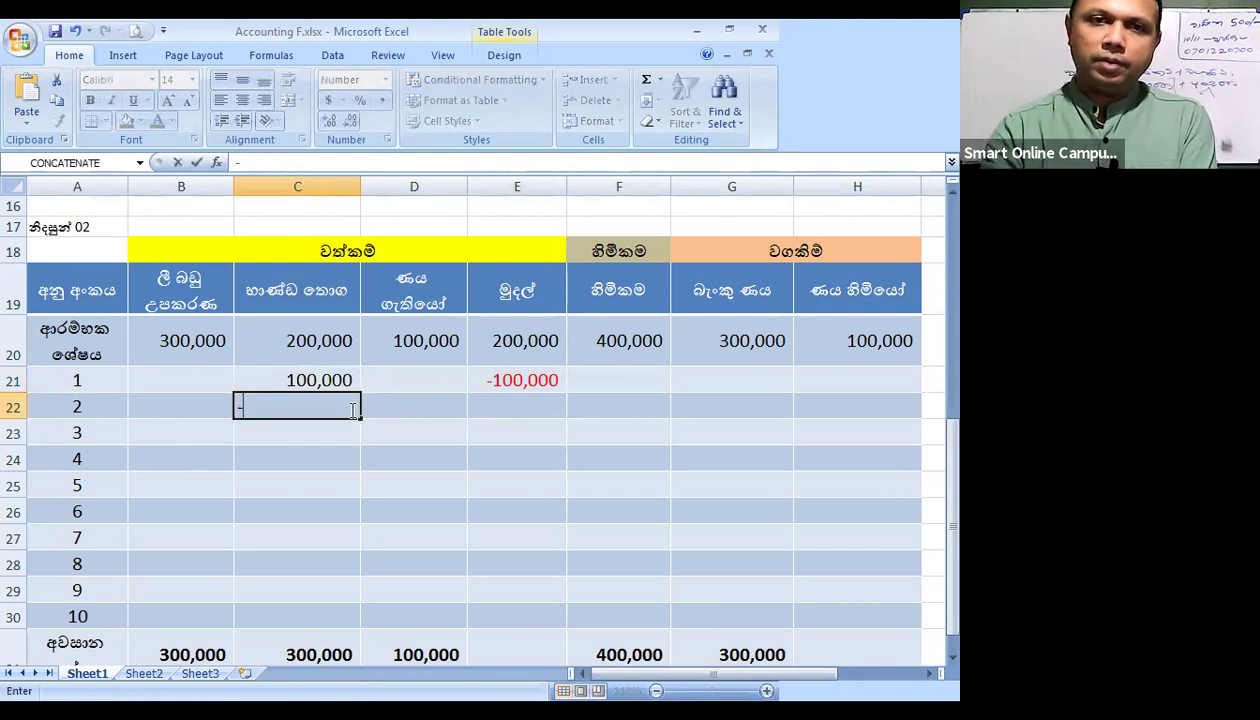
pyautogui.write('100,000')
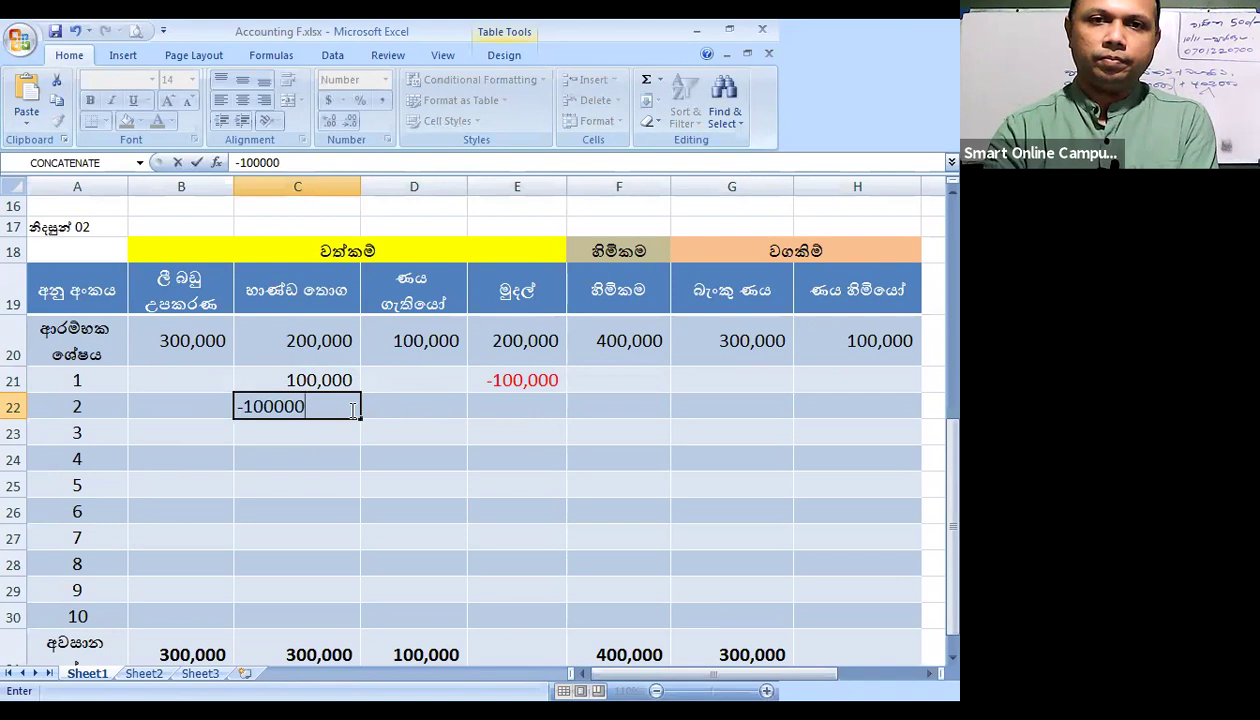
pyautogui.press('Tab')
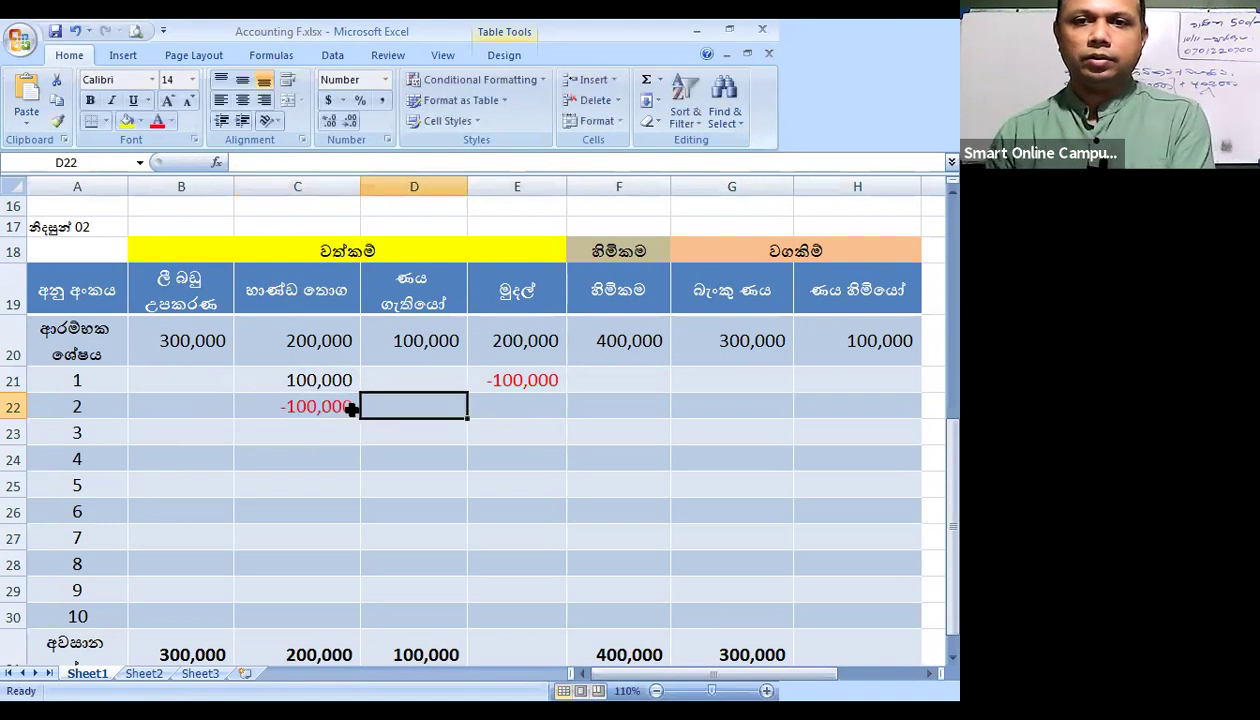
pyautogui.click(522, 406)
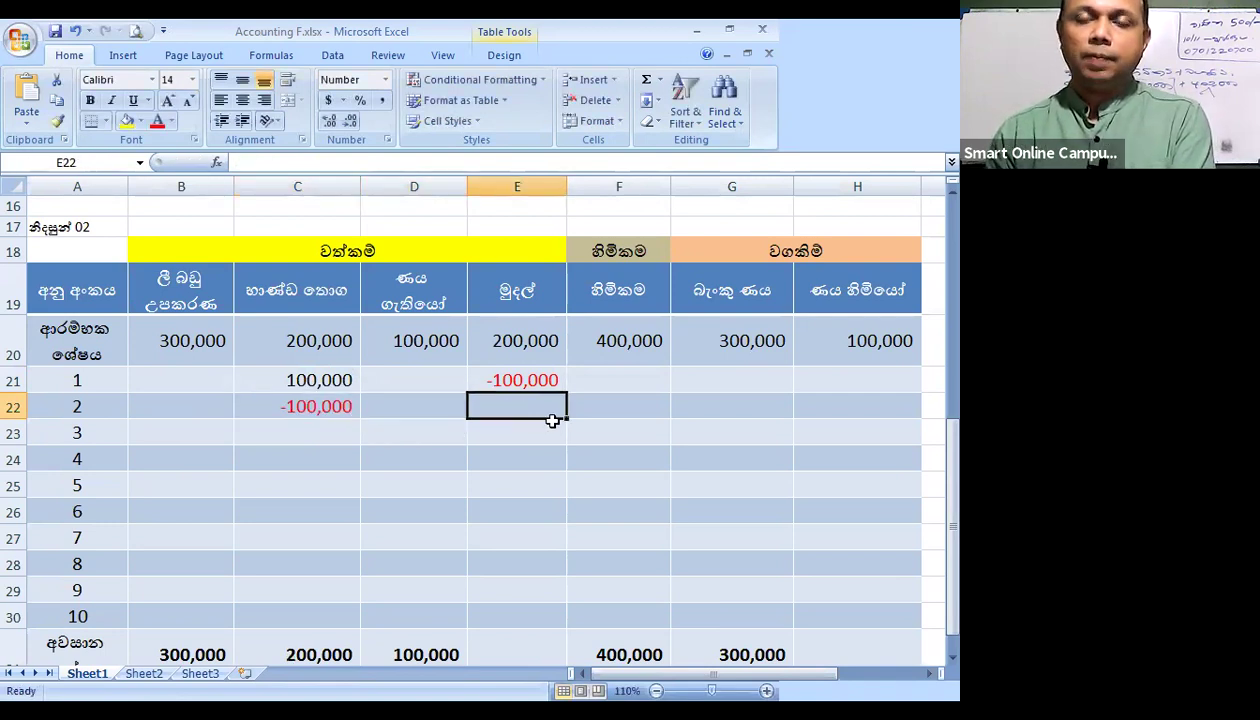
pyautogui.write('+125000')
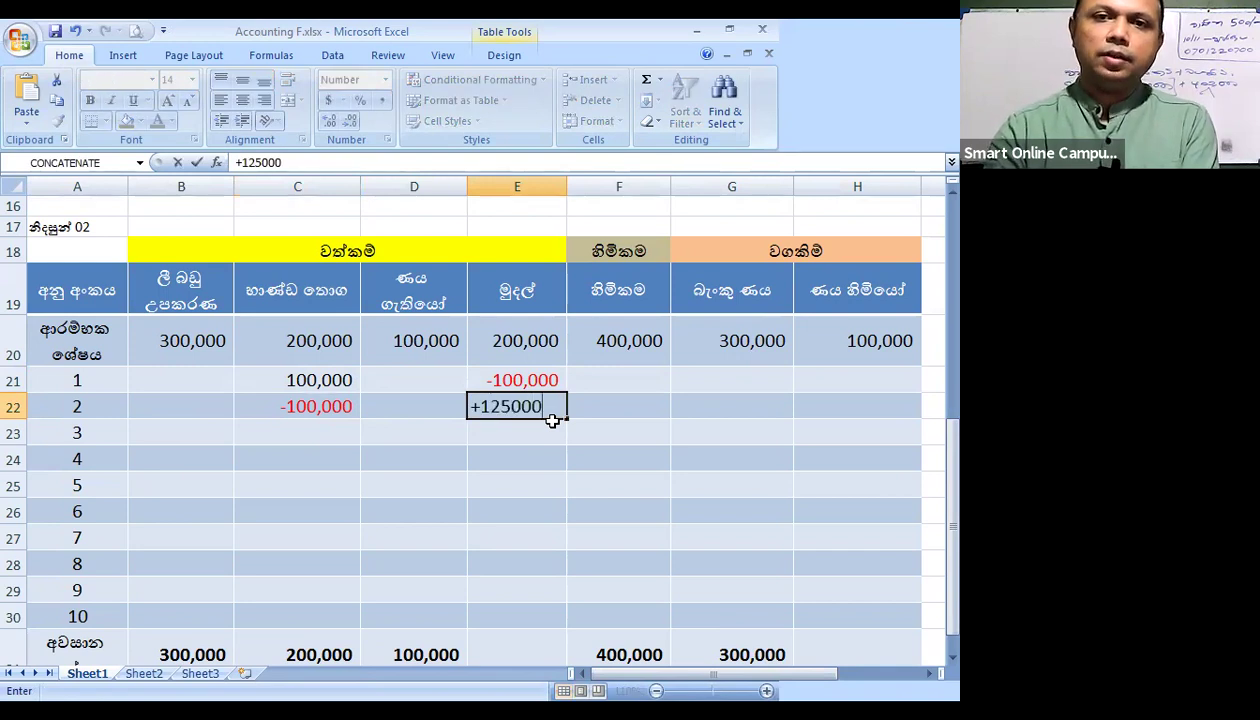
pyautogui.press('Return')
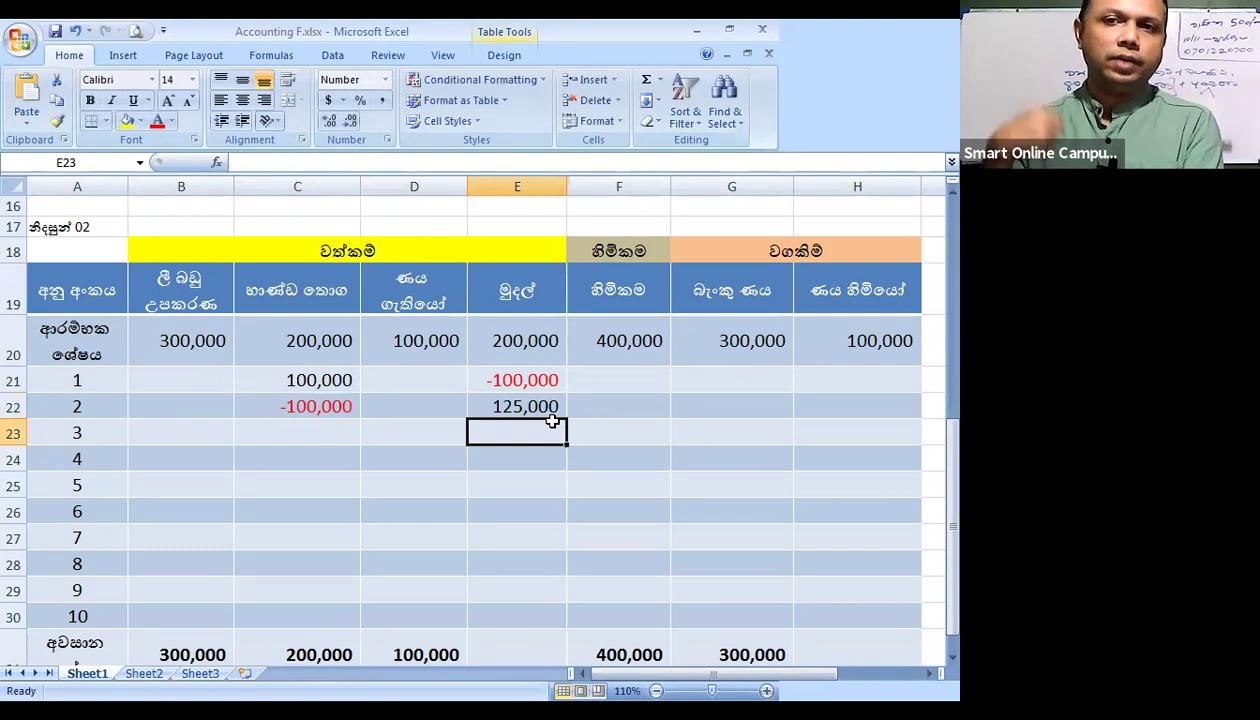
# Enter 25,000 in the equity column for transaction 2 (F22)
pyautogui.click(620, 404)
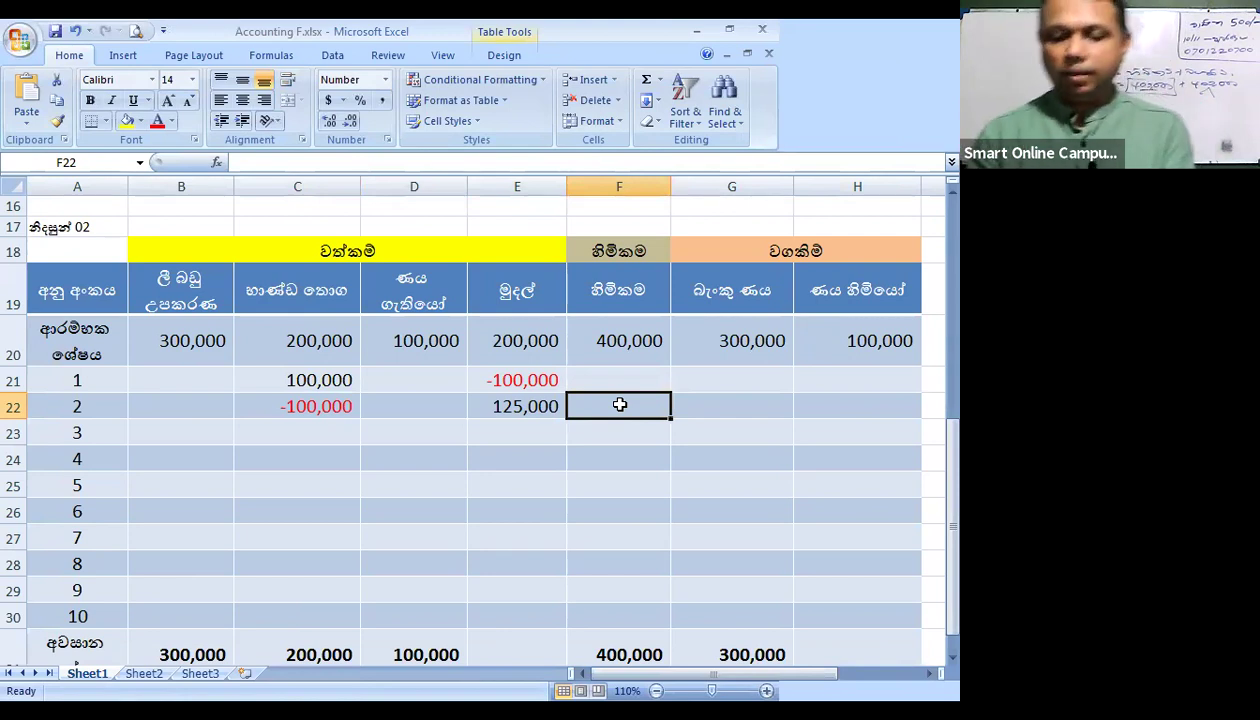
pyautogui.write('+25000')
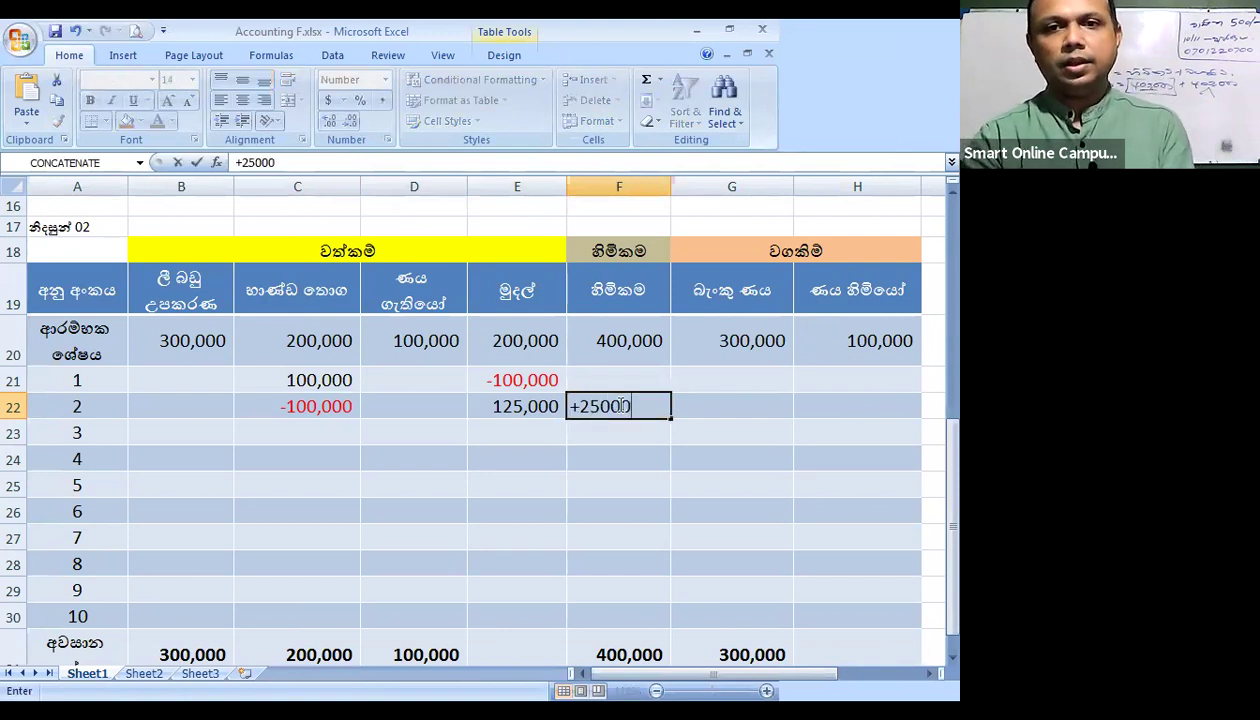
pyautogui.press('Return')
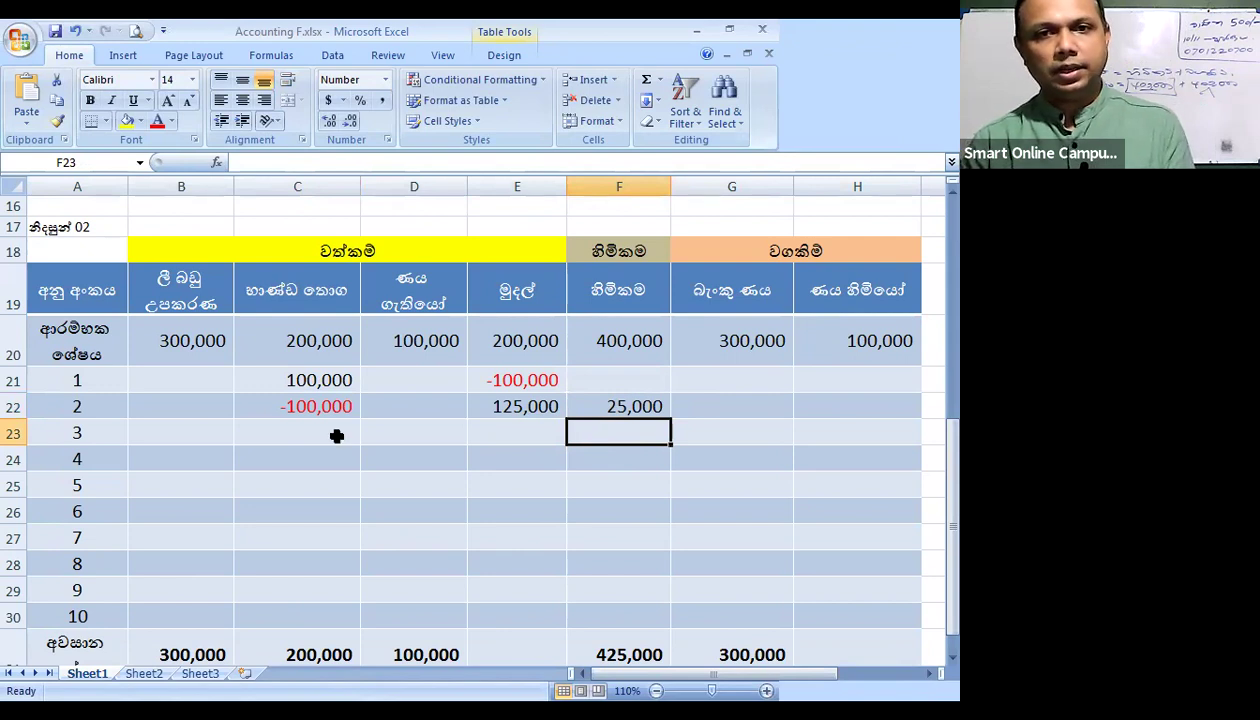
# Record transaction 3 in row 23 by entering -50,000 under both cash (E23) and creditors (H23)
pyautogui.press('Left')
pyautogui.press('Left')
pyautogui.press('Left')
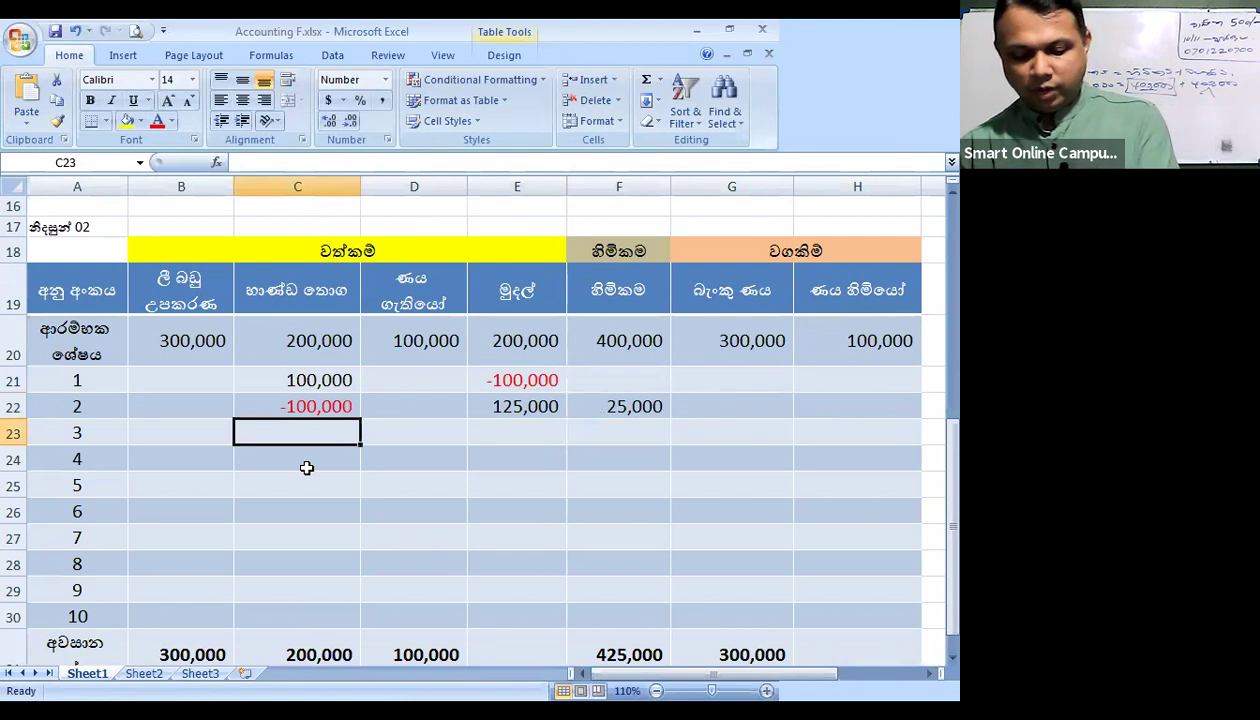
pyautogui.click(548, 440)
pyautogui.write('-50000')
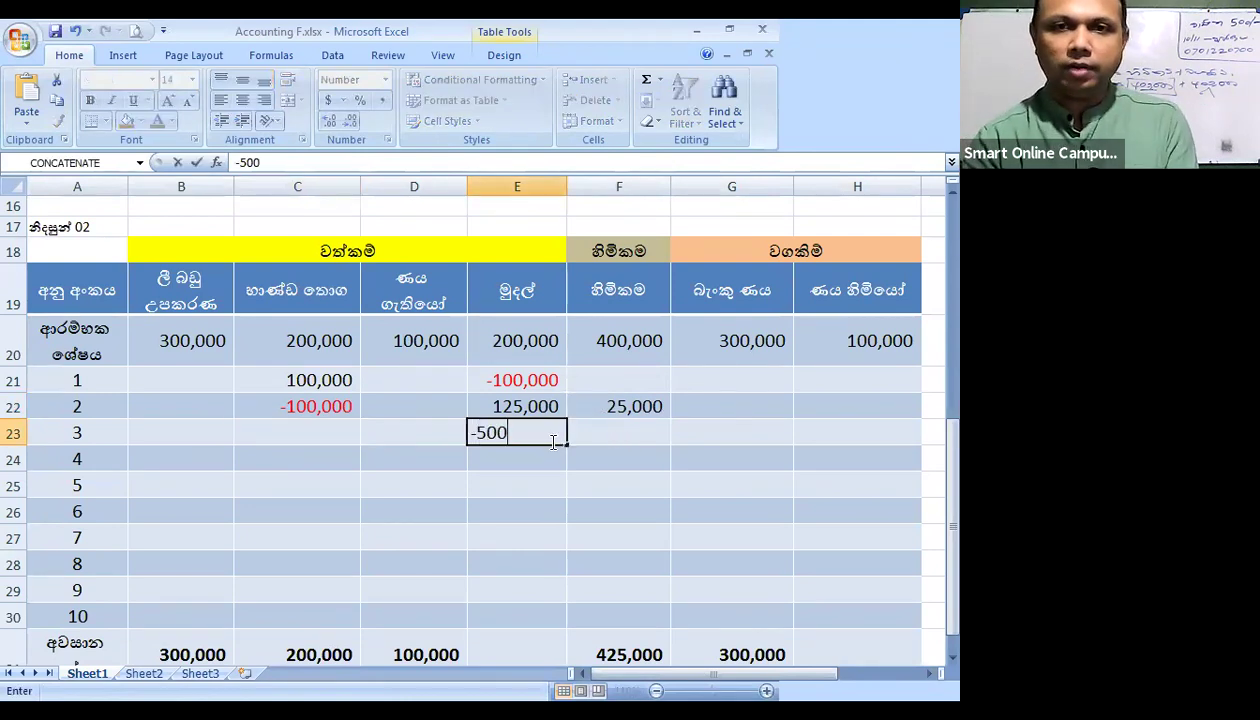
pyautogui.press('Tab')
pyautogui.press('Tab')
pyautogui.press('Tab')
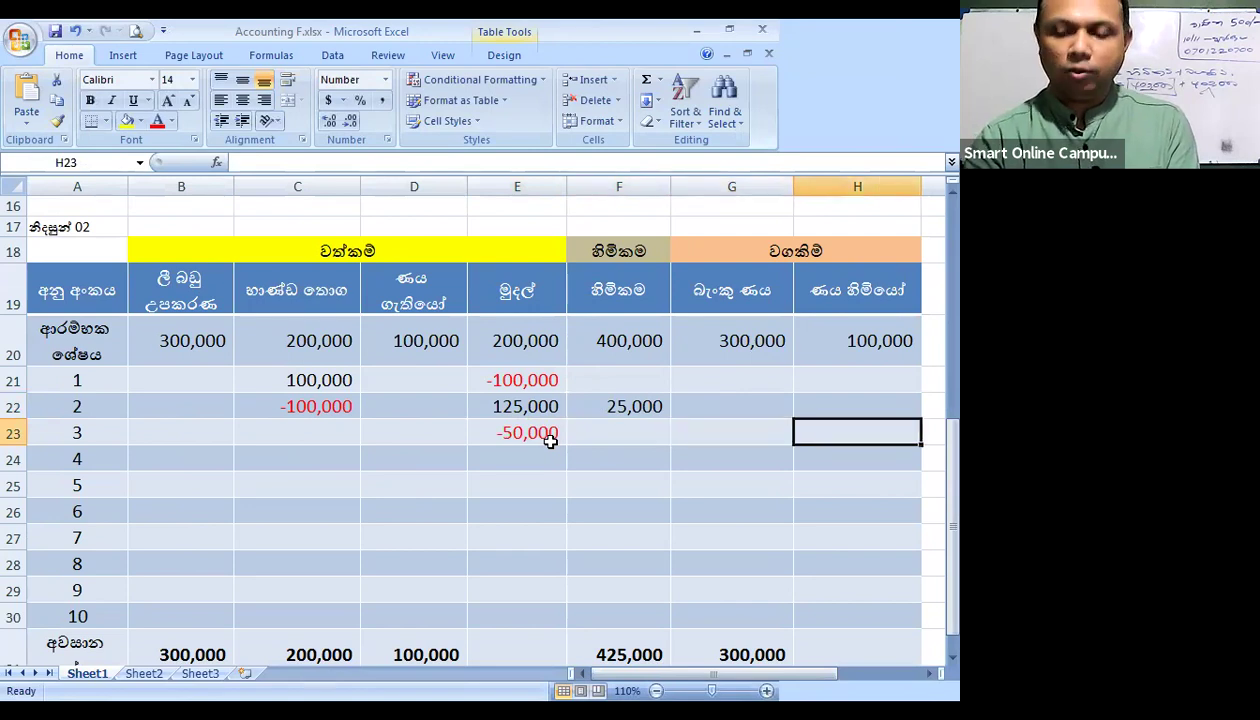
pyautogui.write('-50000')
pyautogui.press('Return')
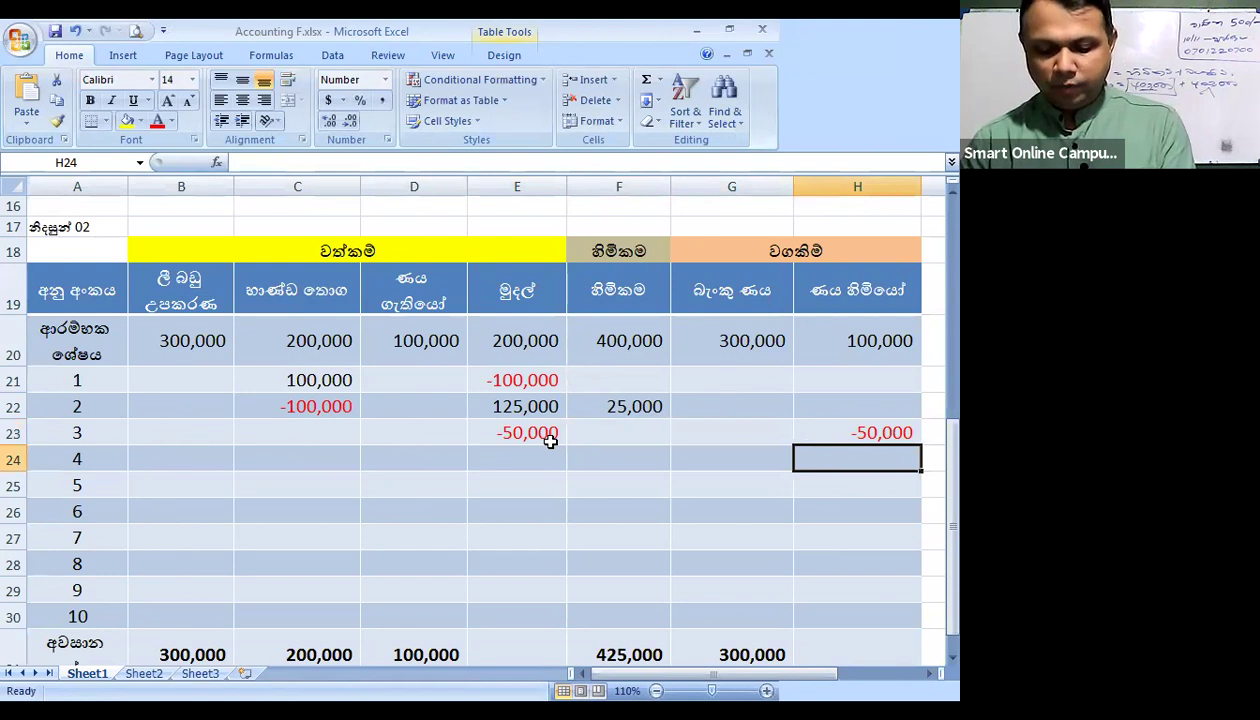
# Record transaction 4 in row 24 by entering -10,000 under both equity (F24) and cash (E24)
pyautogui.click(664, 467)
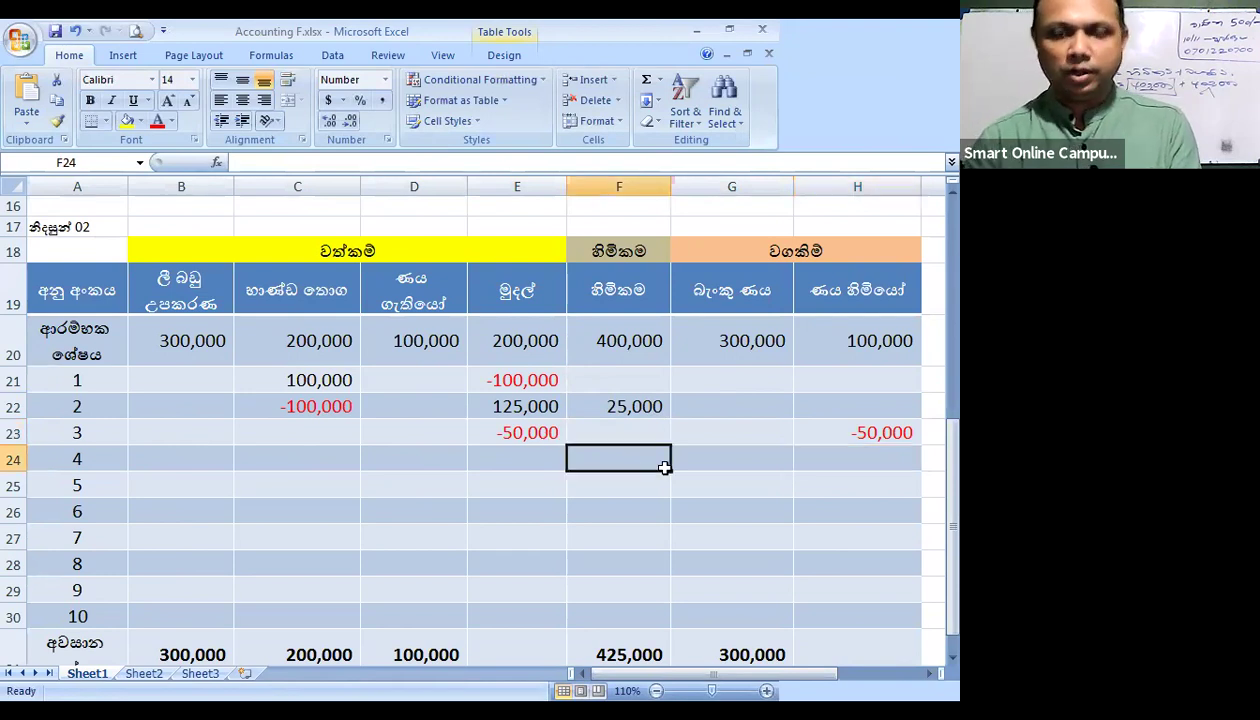
pyautogui.write('-10000')
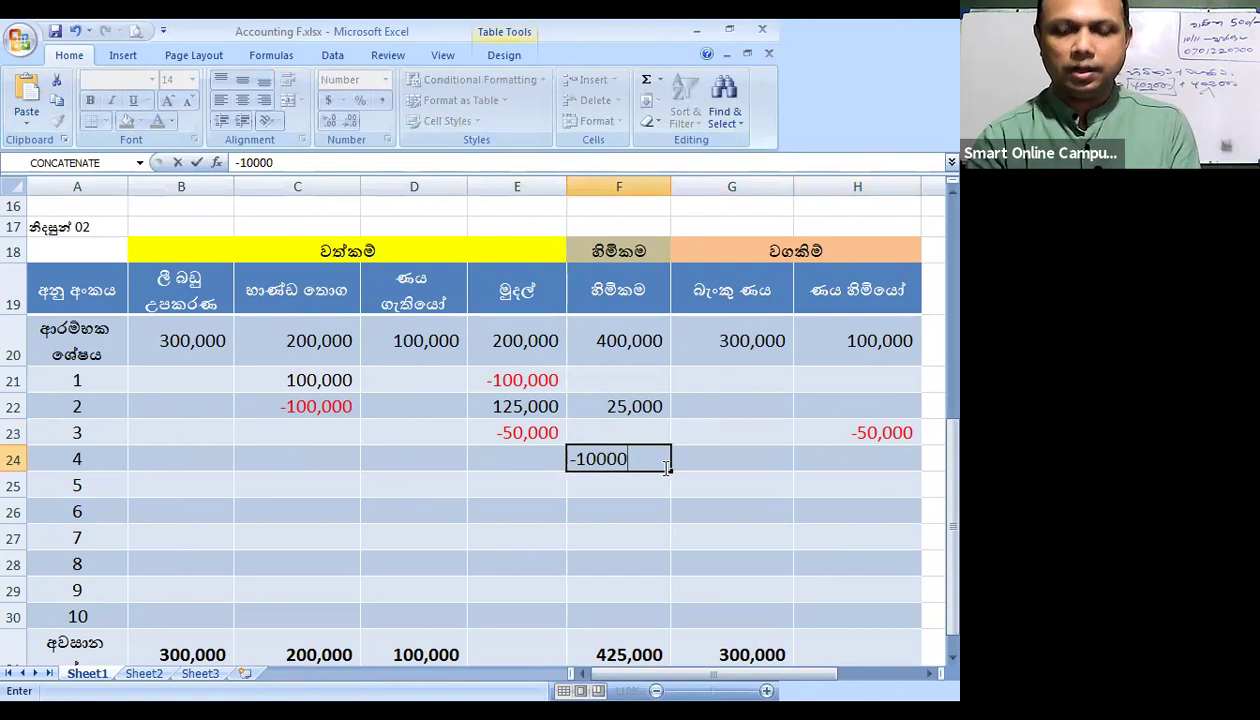
pyautogui.press('Left')
pyautogui.write('-10000')
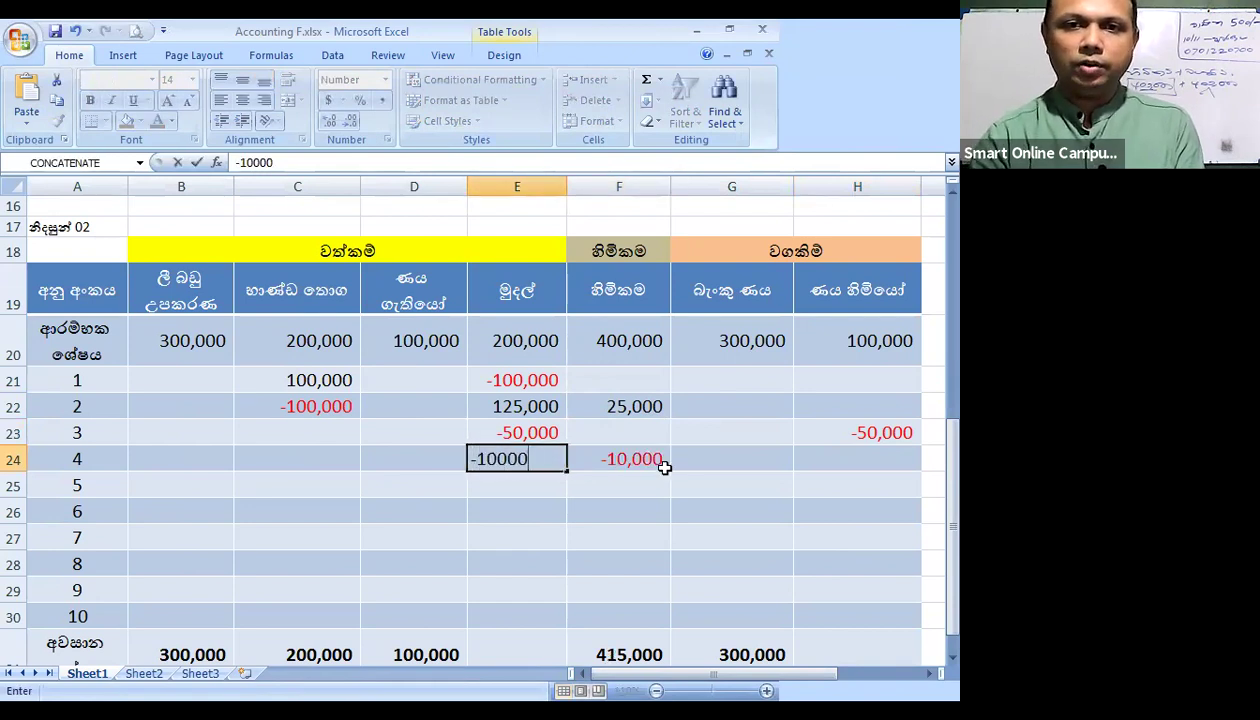
pyautogui.press('Return')
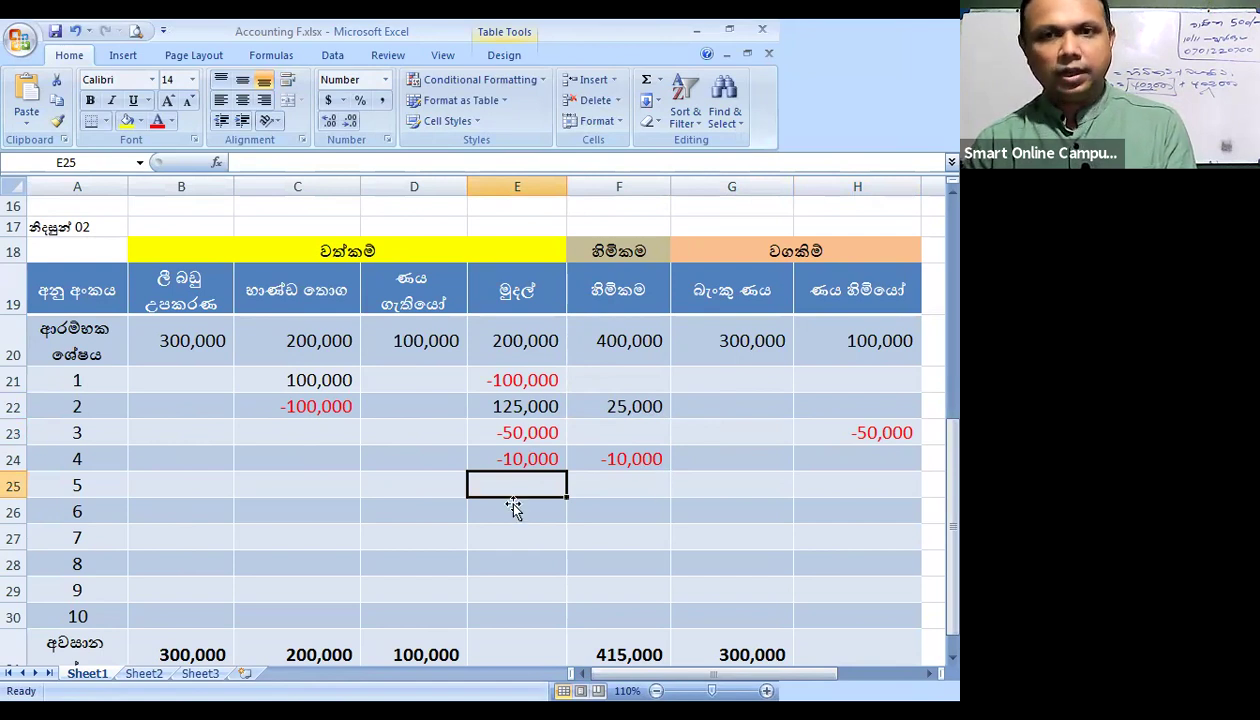
# Record transaction 5 in row 25 by entering -20,000 under both stock (C25) and equity (F25)
pyautogui.click(329, 490)
pyautogui.write('-20,000')
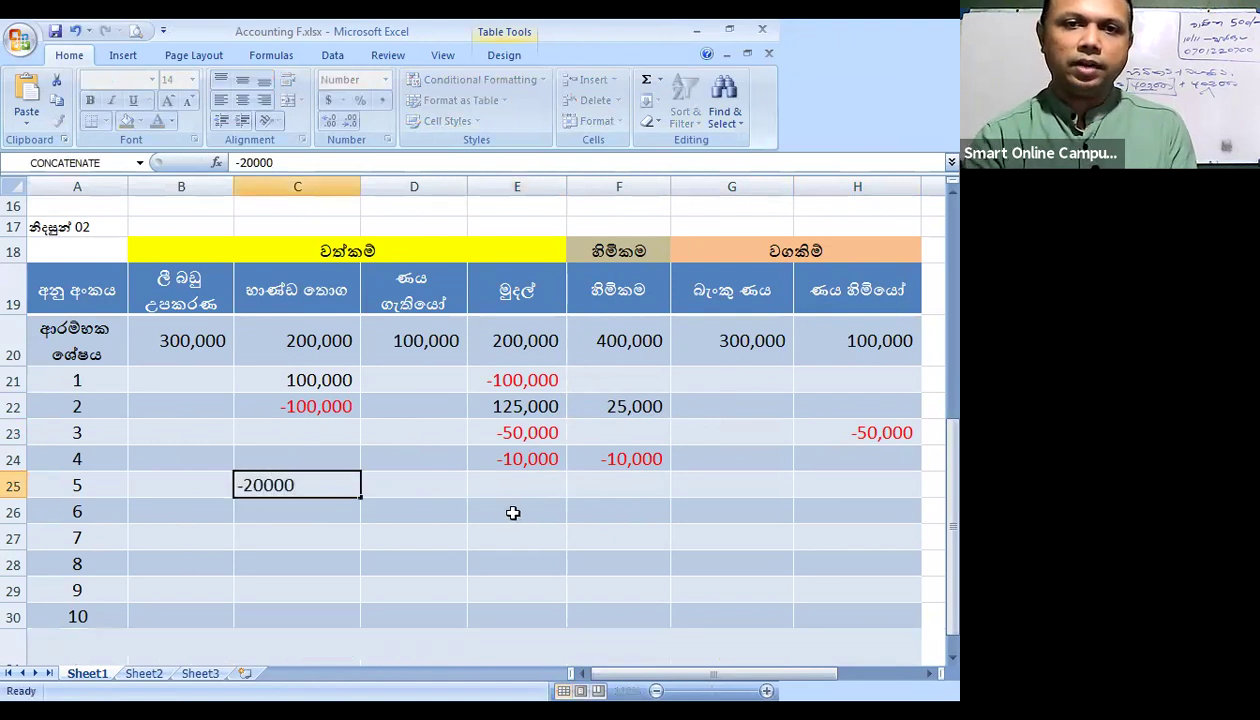
pyautogui.press('Tab')
pyautogui.press('Tab')
pyautogui.press('Tab')
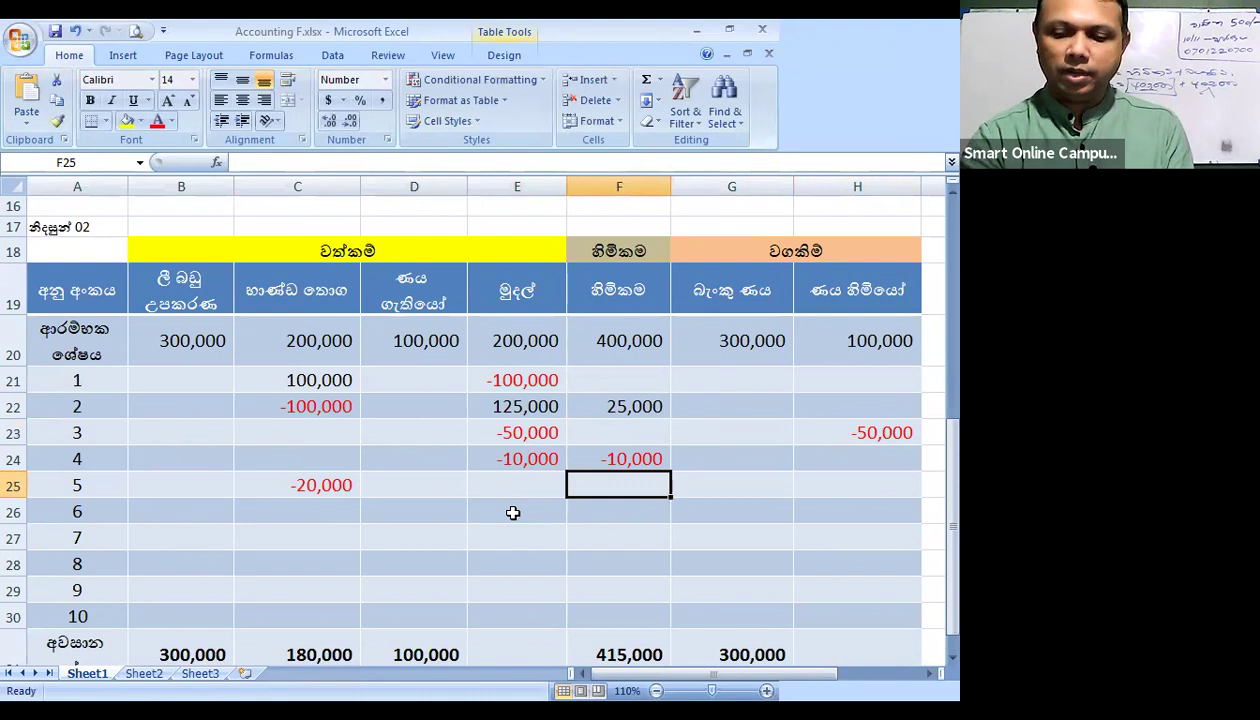
pyautogui.write('-20000')
pyautogui.press('Return')
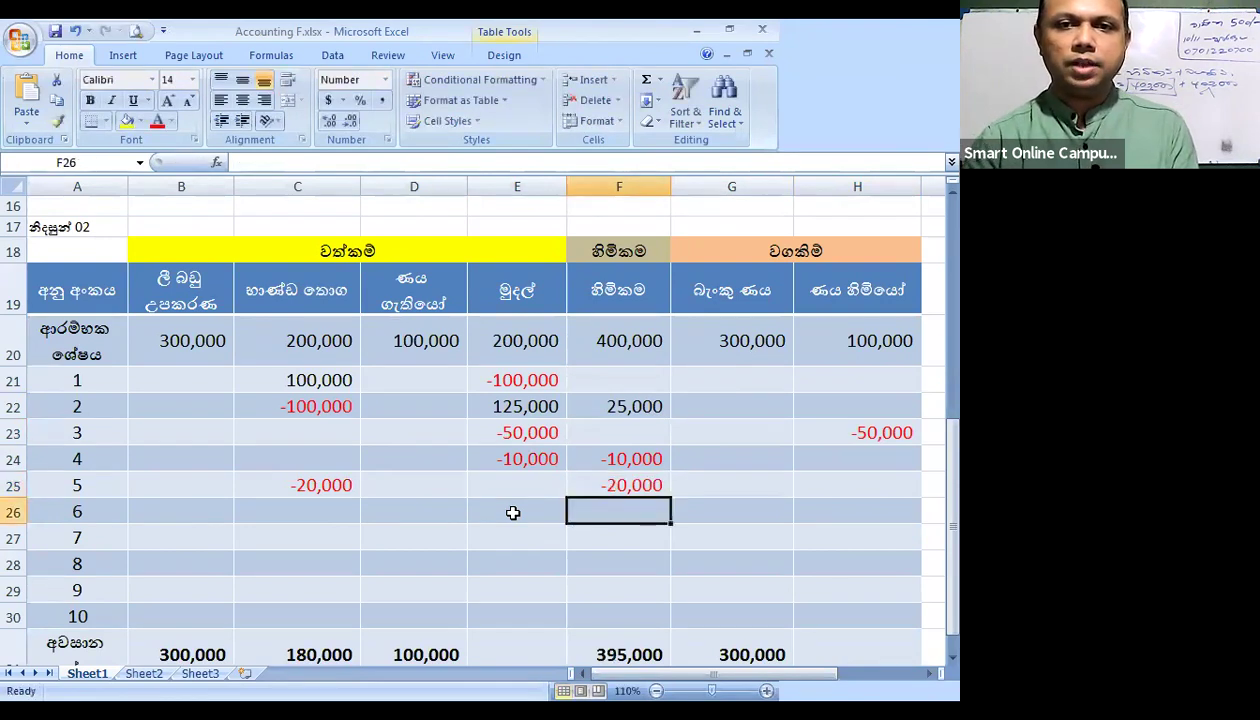
# Record transaction 6 in row 26 by entering 50,000 under furniture and equipment (B26) and -50,000 under cash (E26)
pyautogui.click(323, 512)
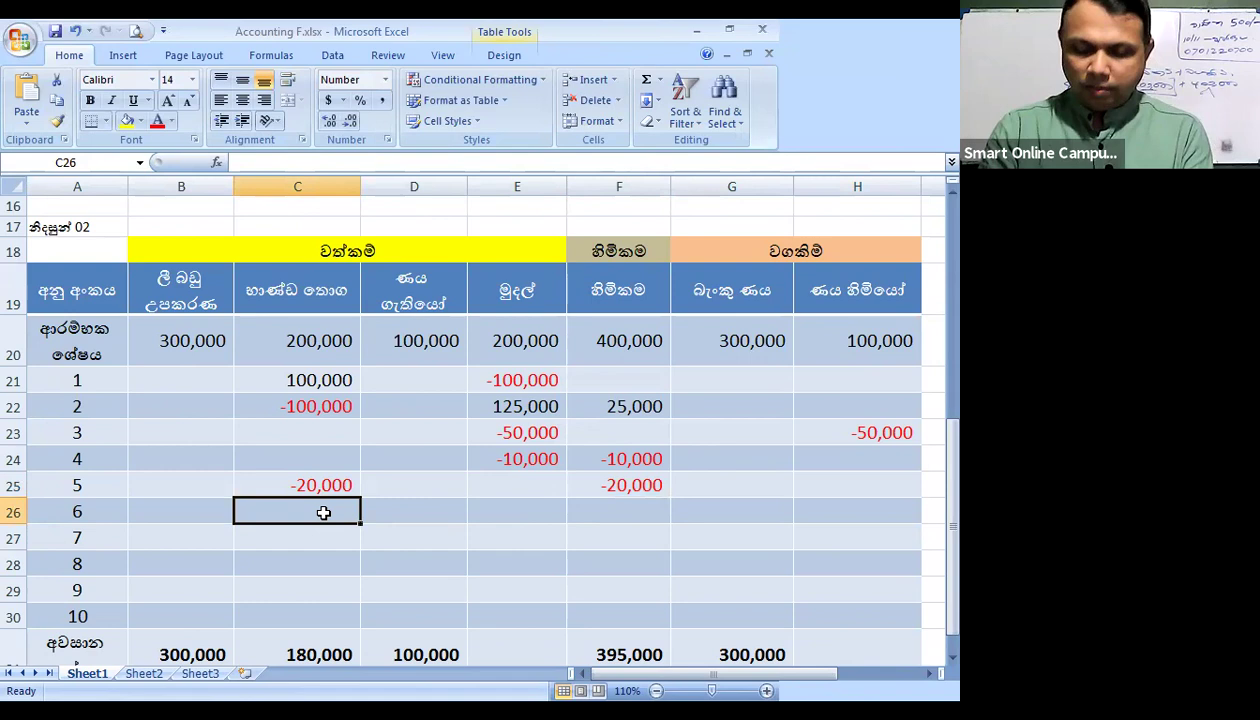
pyautogui.click(218, 508)
pyautogui.write('+50000')
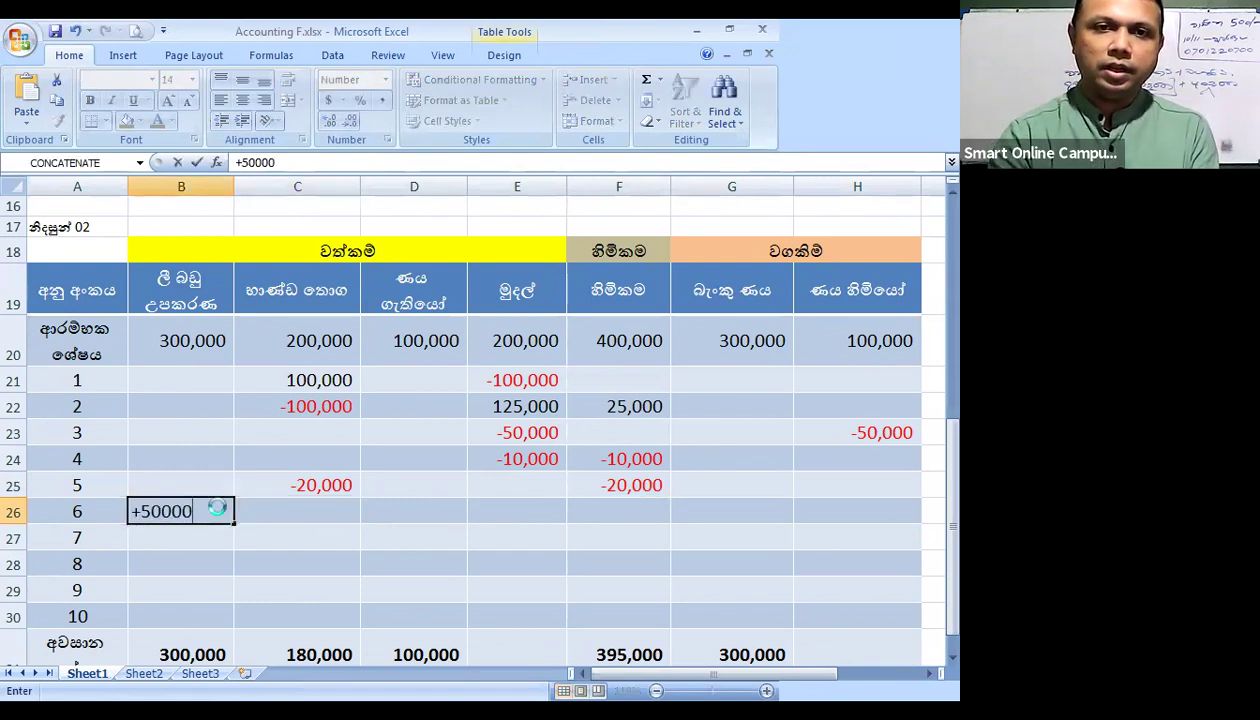
pyautogui.press('Tab')
pyautogui.press('Tab')
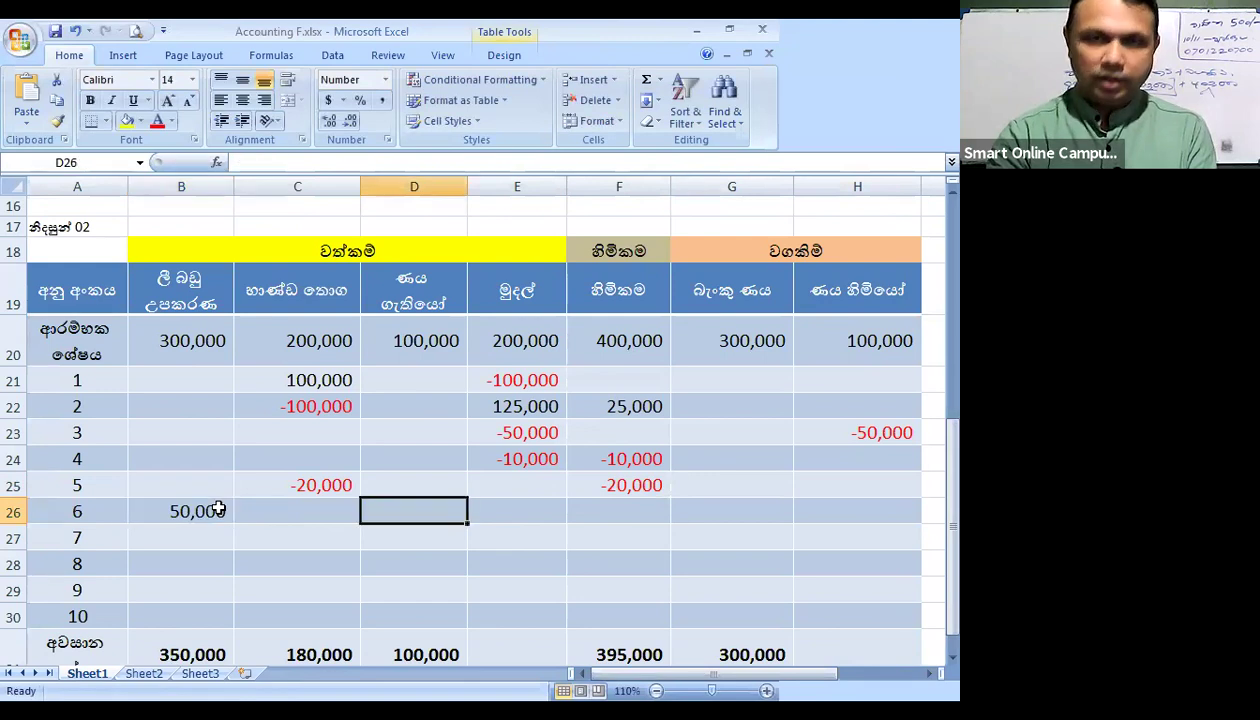
pyautogui.press('Tab')
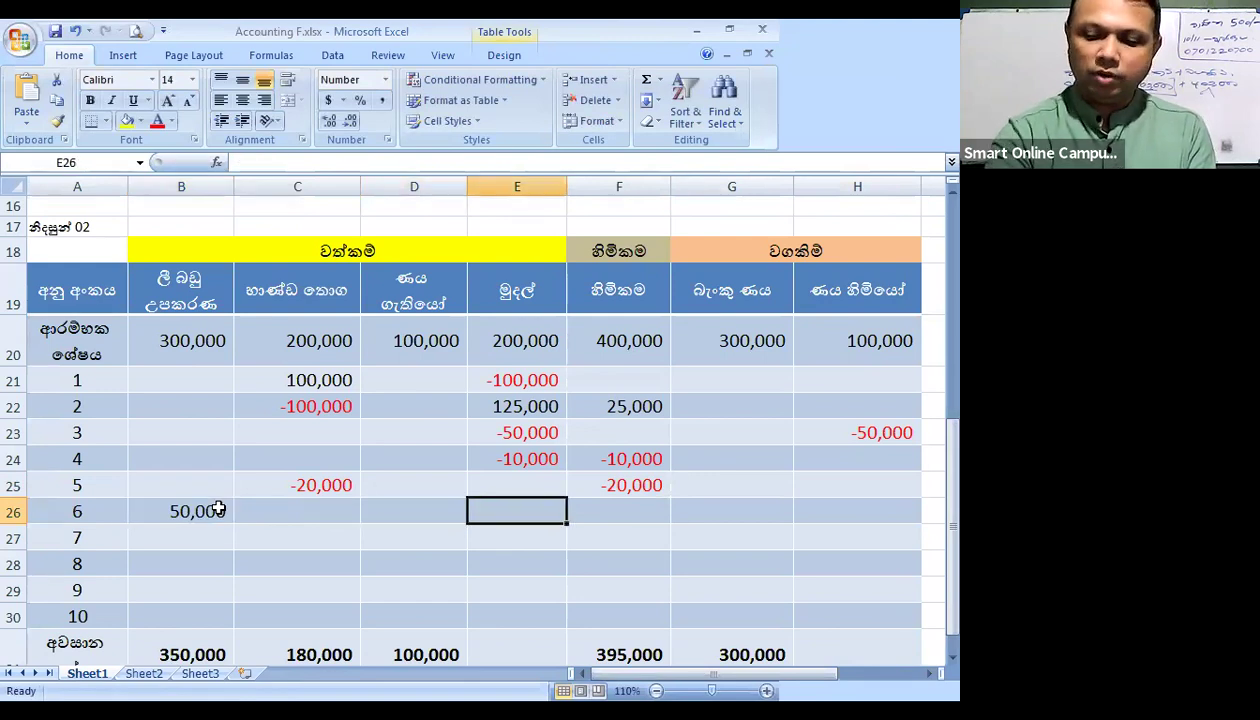
pyautogui.write('-50000')
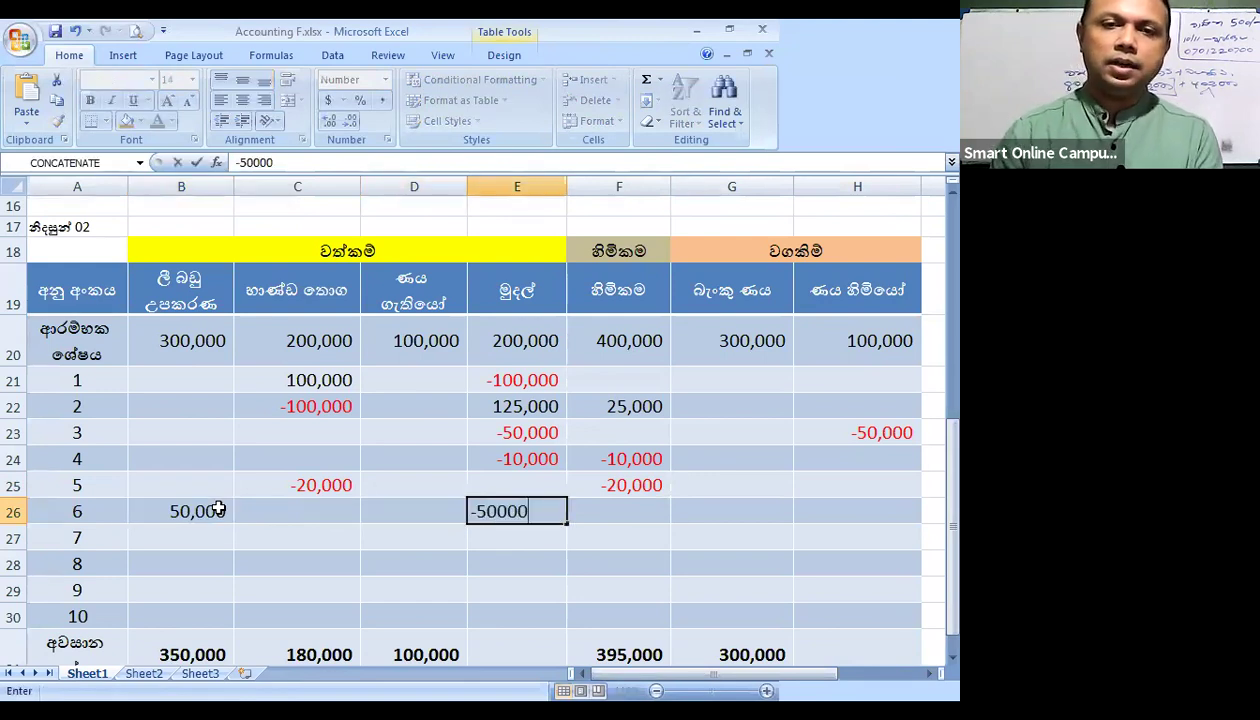
pyautogui.press('Return')
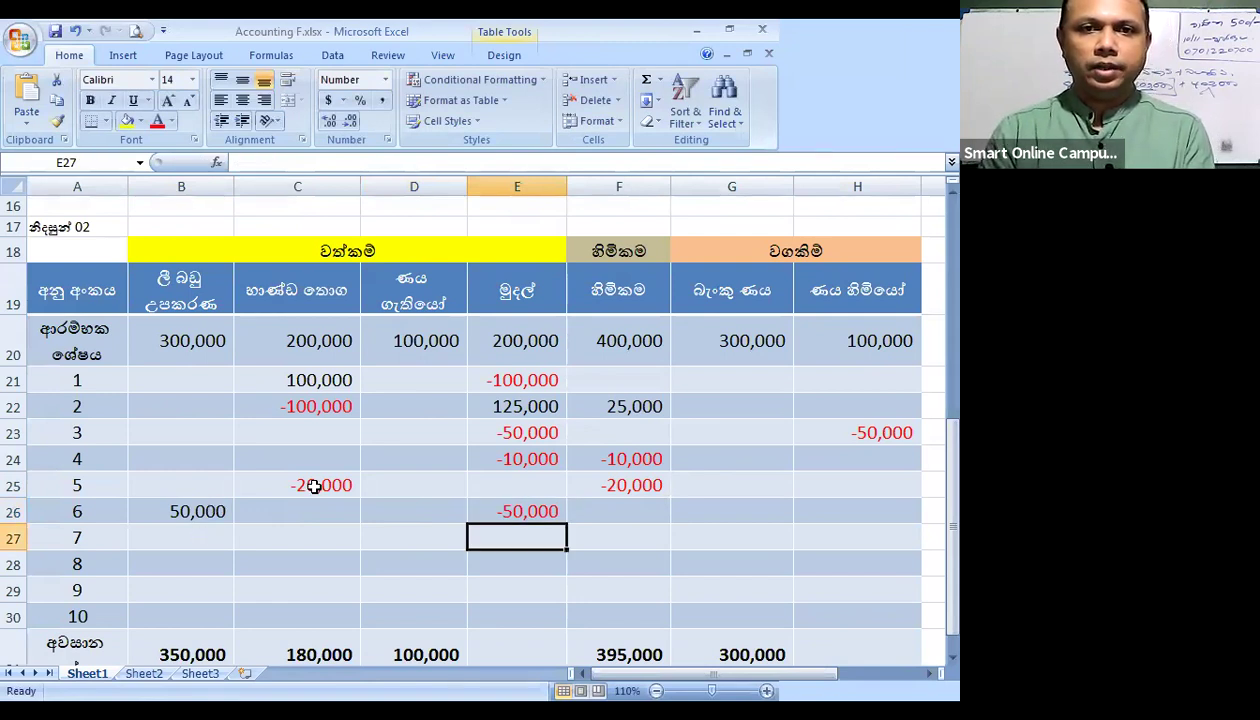
# Record transaction 7 in row 27 by entering 200,000 under both stock (C27) and creditors (H27)
pyautogui.click(211, 537)
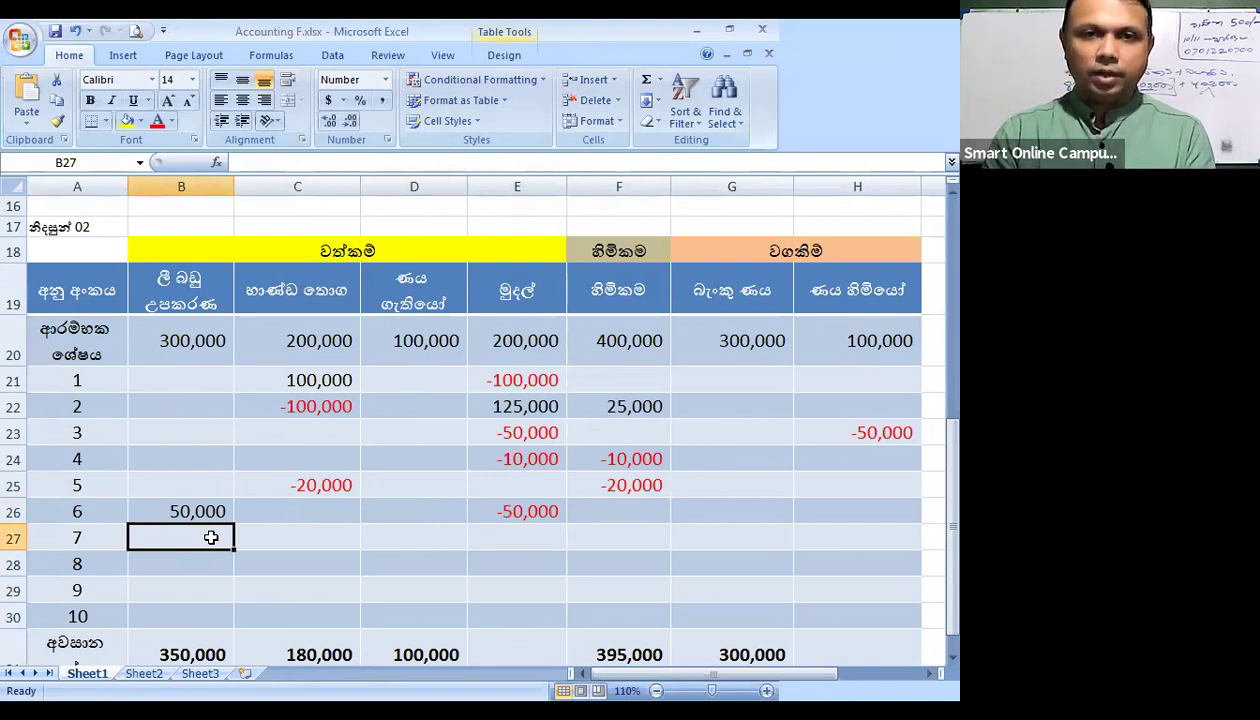
pyautogui.click(315, 531)
pyautogui.write('+200000')
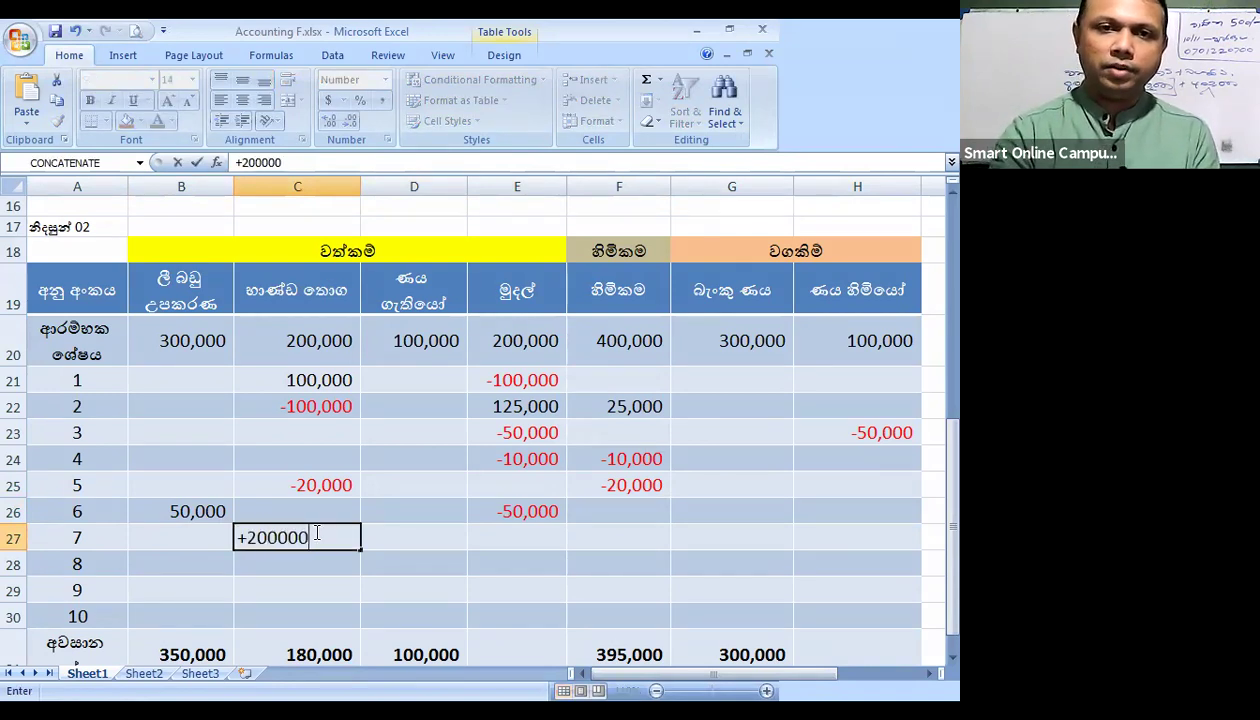
pyautogui.press('Tab')
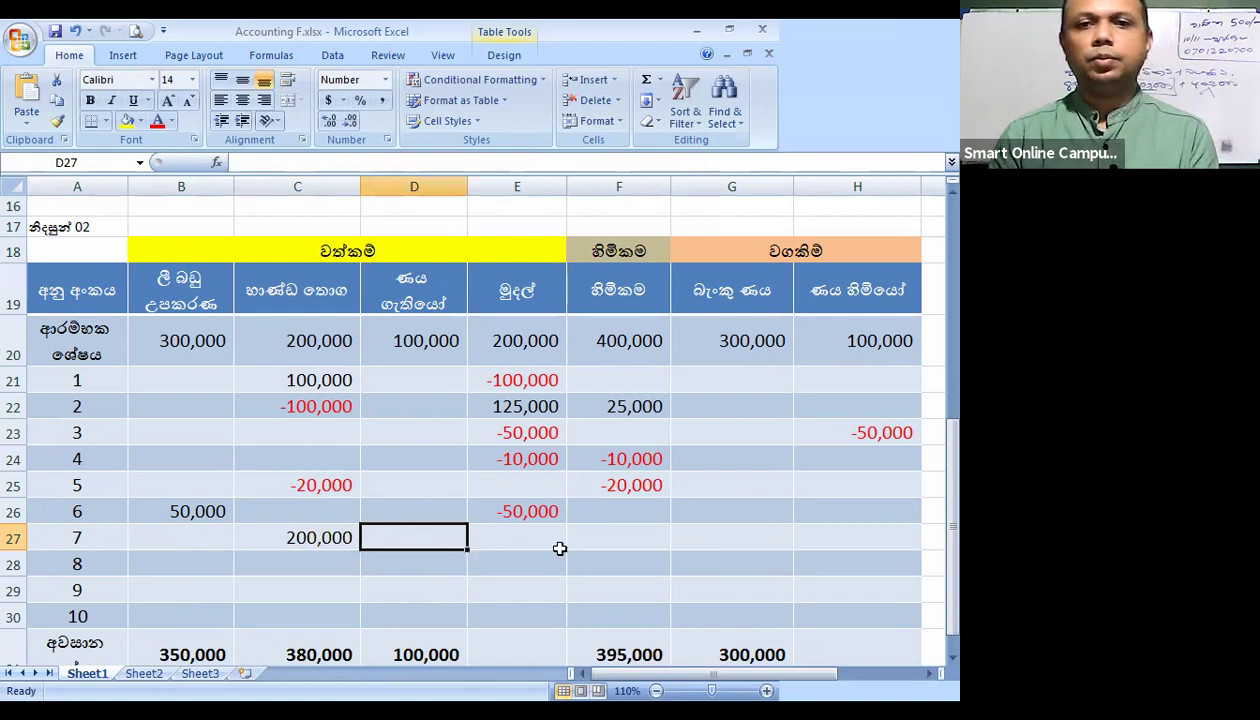
pyautogui.click(841, 543)
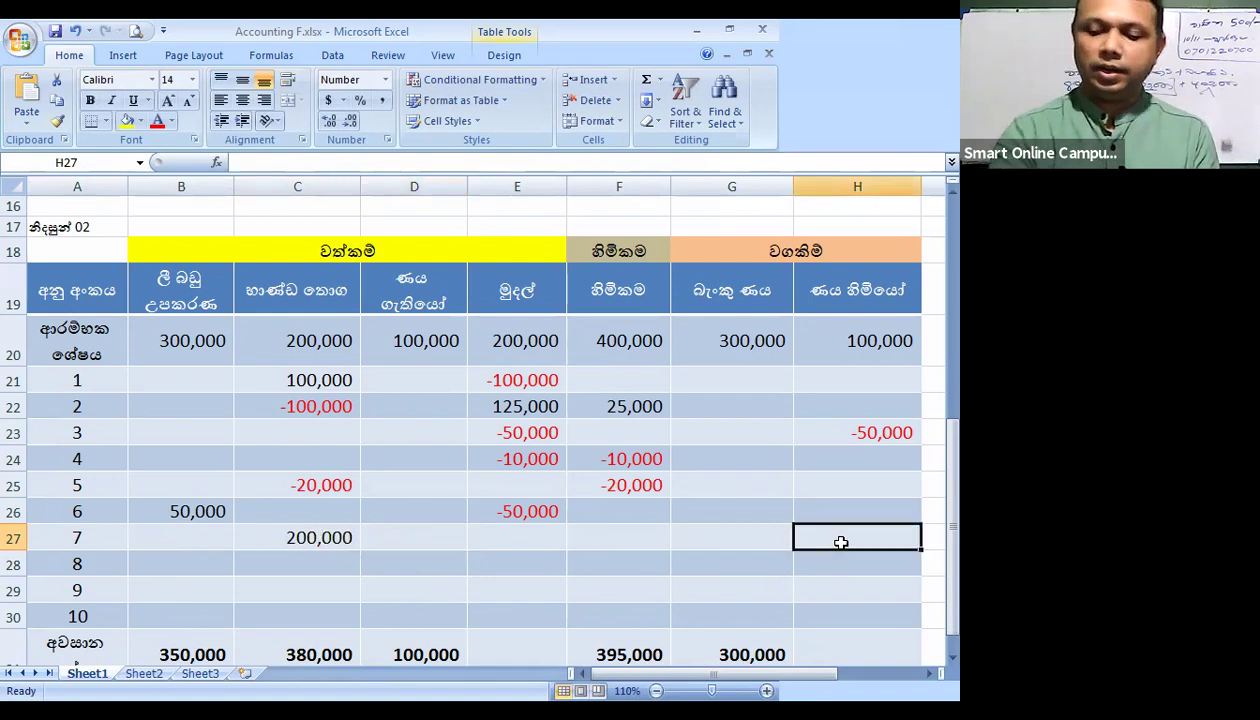
pyautogui.write('+200000')
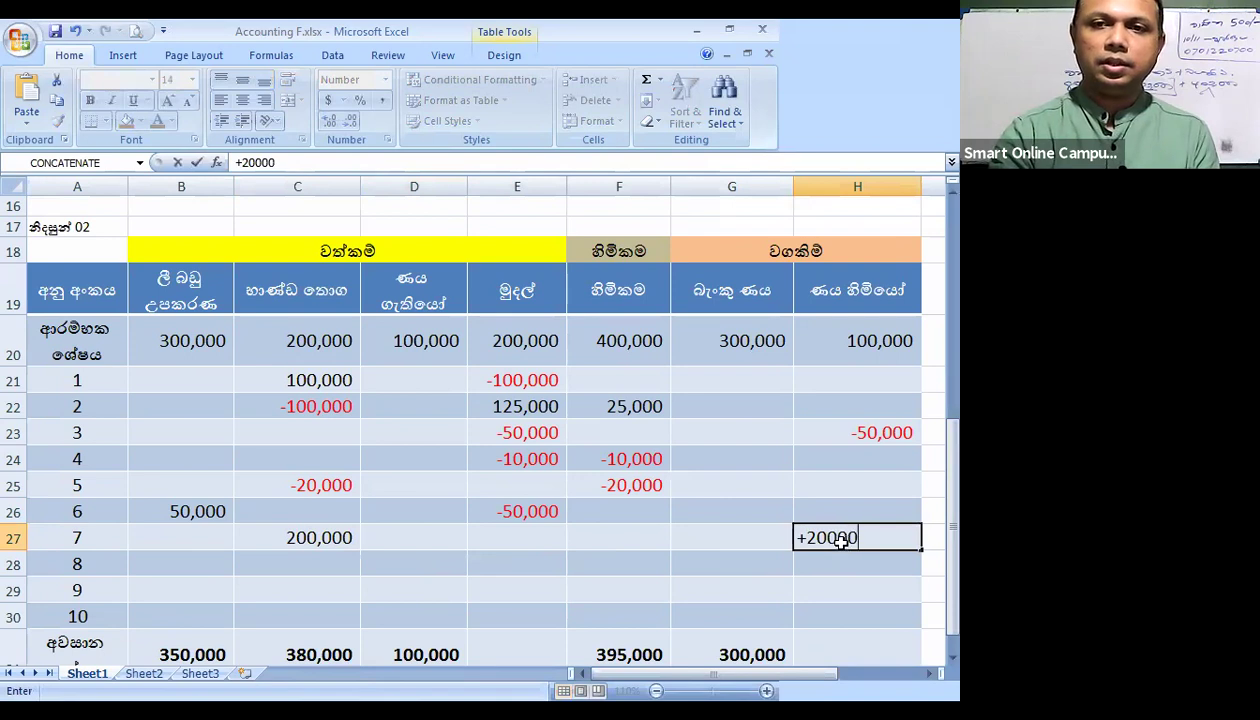
pyautogui.press('Return')
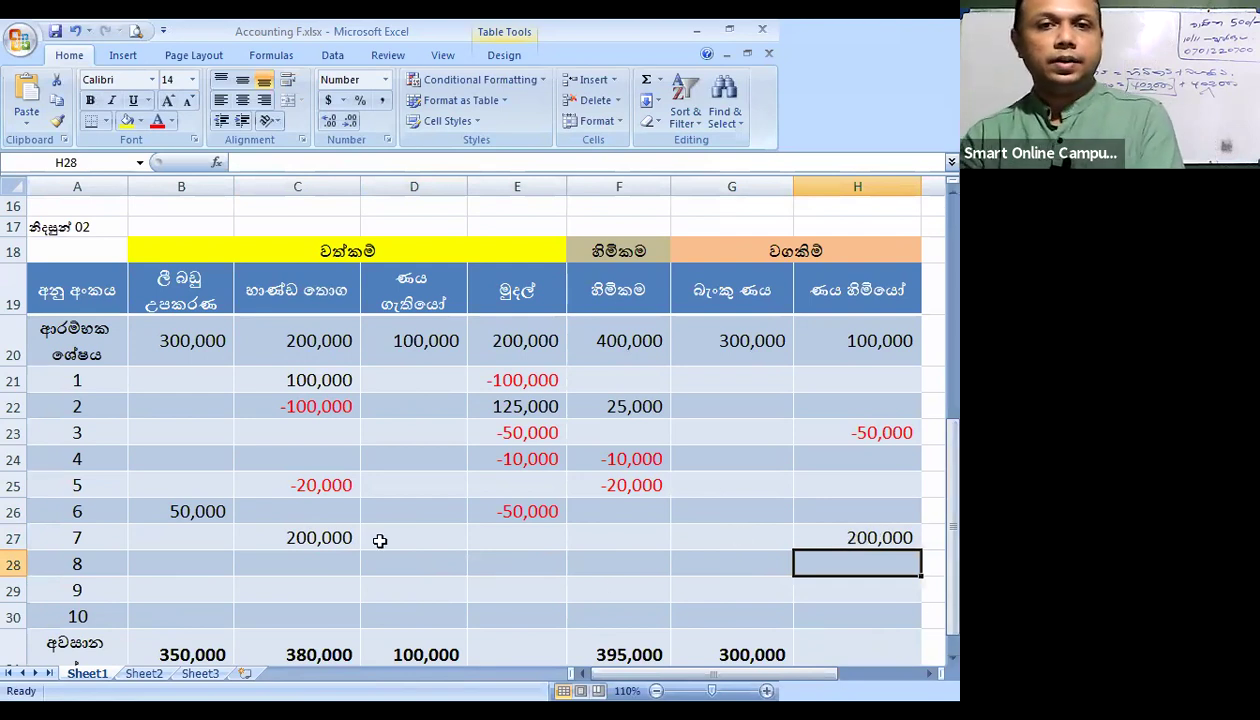
# Record transaction 8 in row 28 by entering -60,000 under stock (C28), 100,000 under debtors (D28) and 40,000 under equity (F28)
pyautogui.click(327, 558)
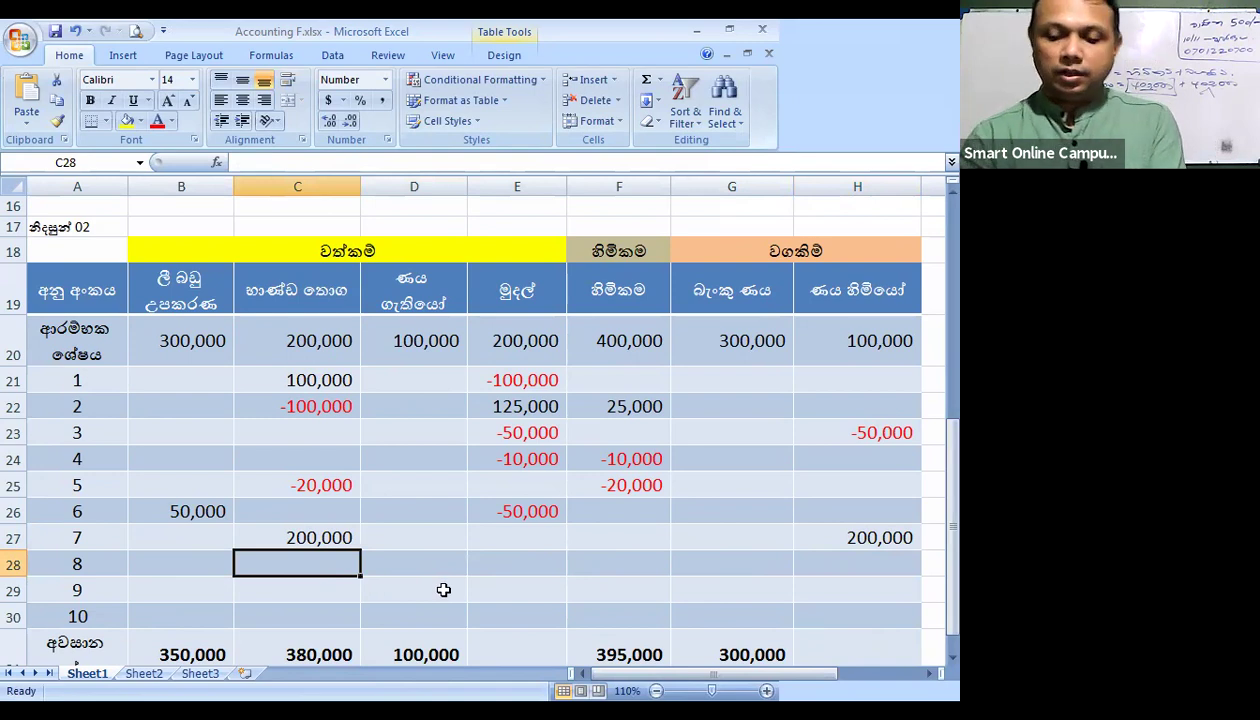
pyautogui.write('-60000')
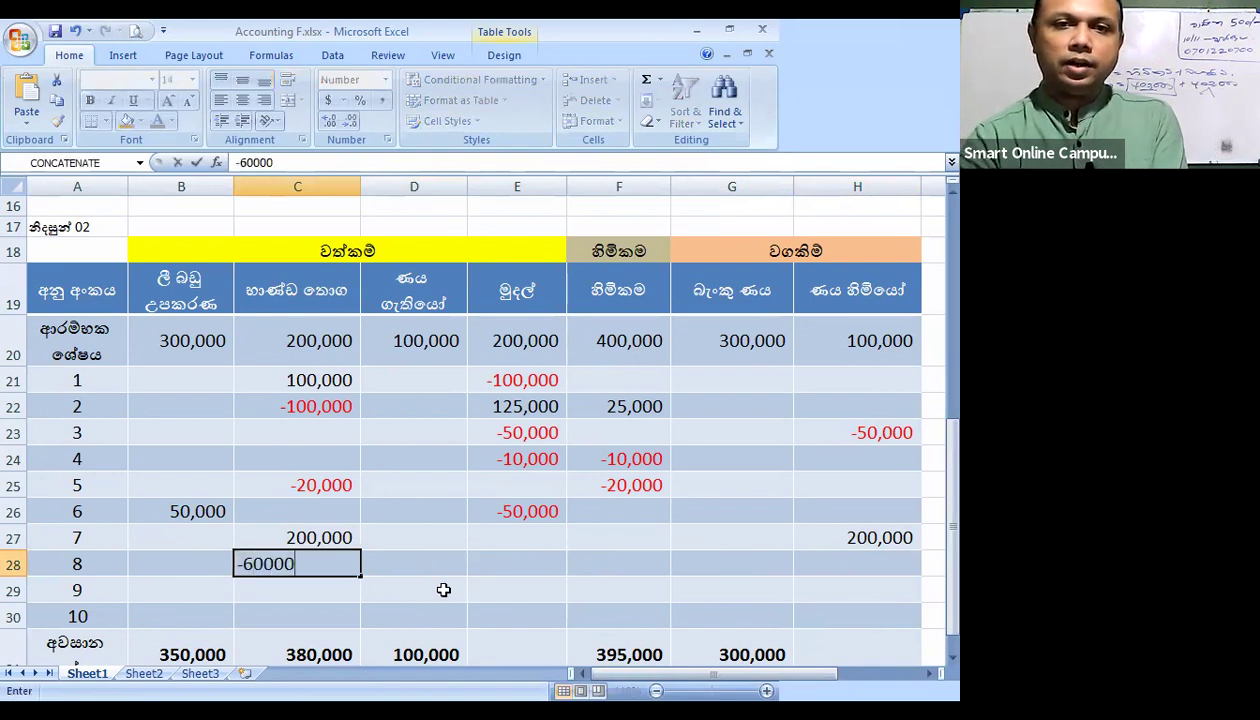
pyautogui.press('Tab')
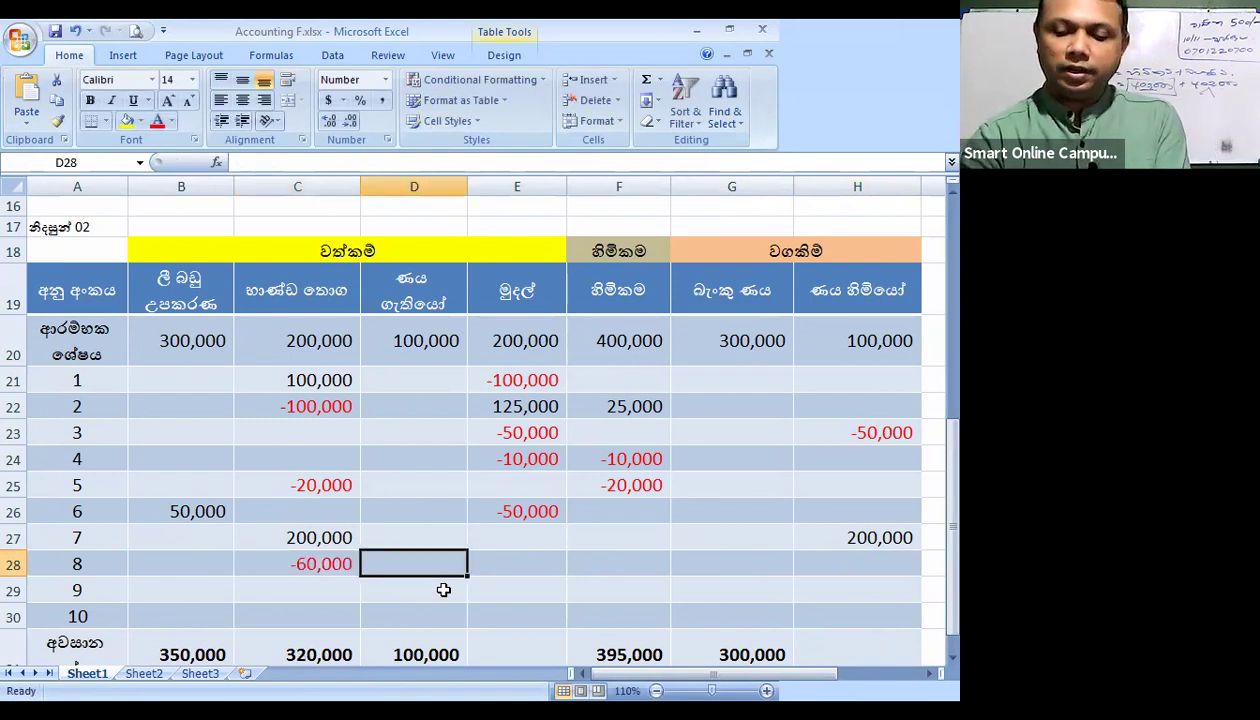
pyautogui.write('+')
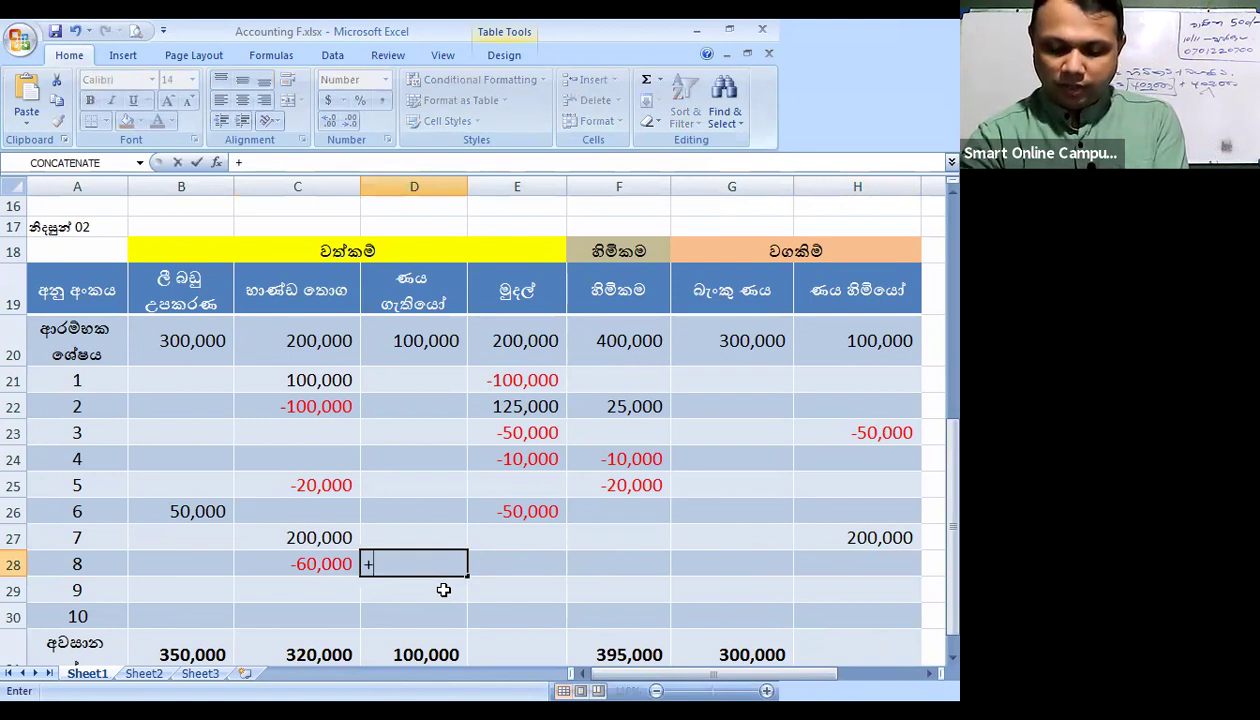
pyautogui.write('100000')
pyautogui.press('Tab')
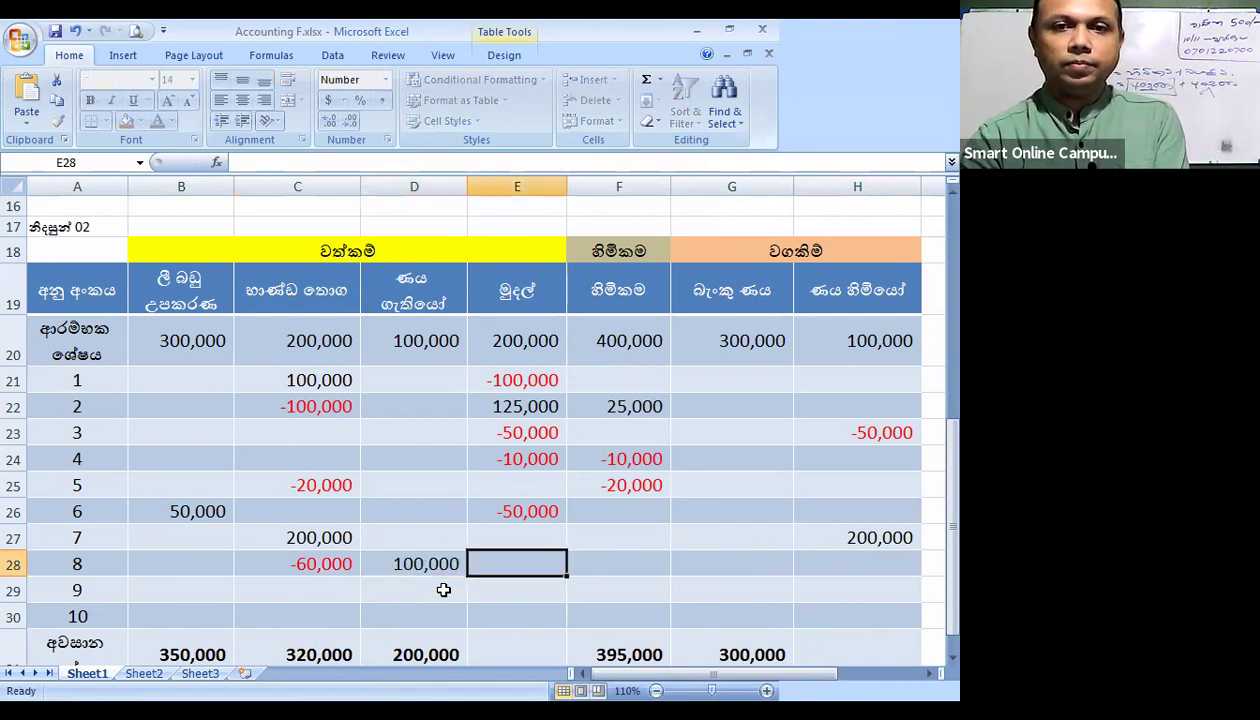
pyautogui.press('Tab')
pyautogui.write('+40000')
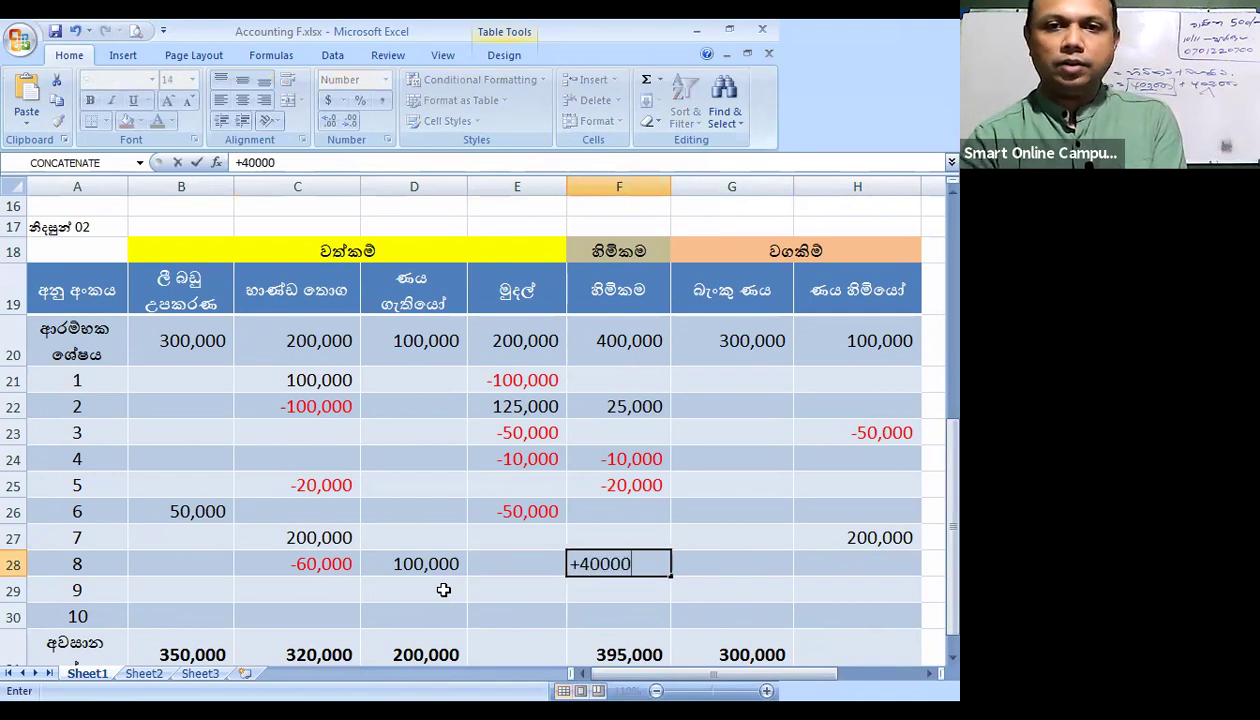
pyautogui.press('Return')
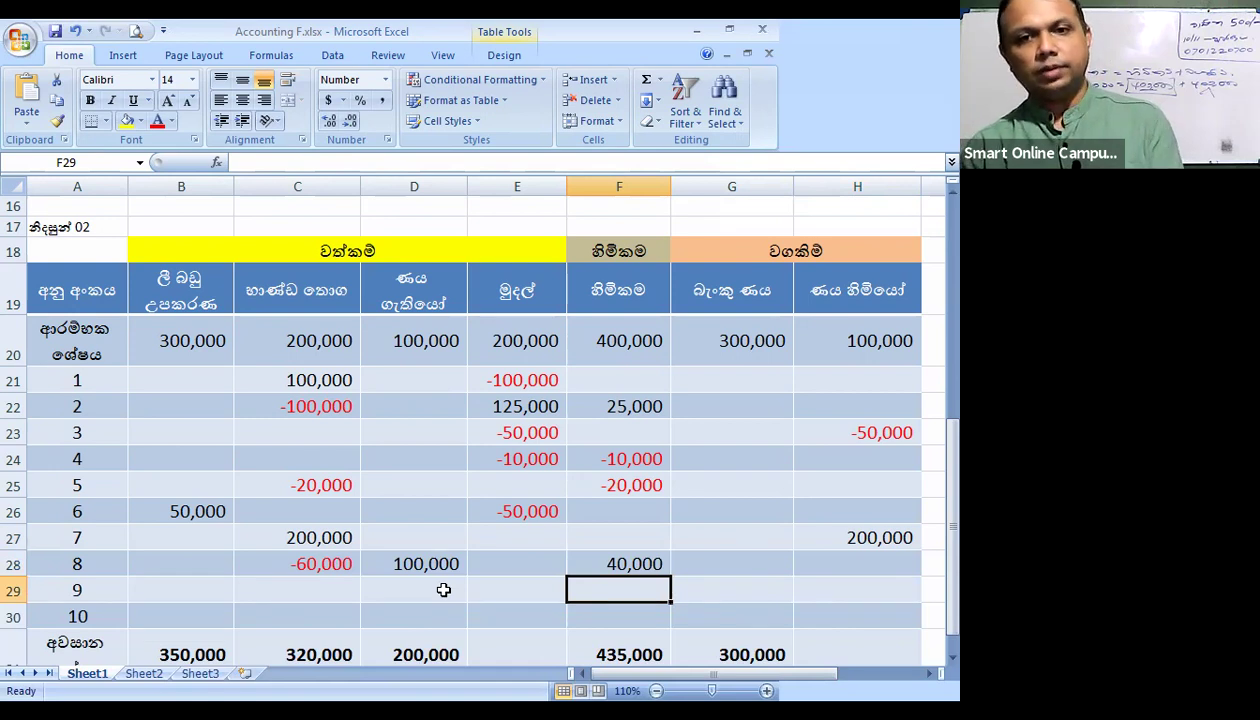
# Record transaction 9 in row 29 by entering 80,000 under cash (E29) and -80,000 under debtors (D29)
pyautogui.click(312, 595)
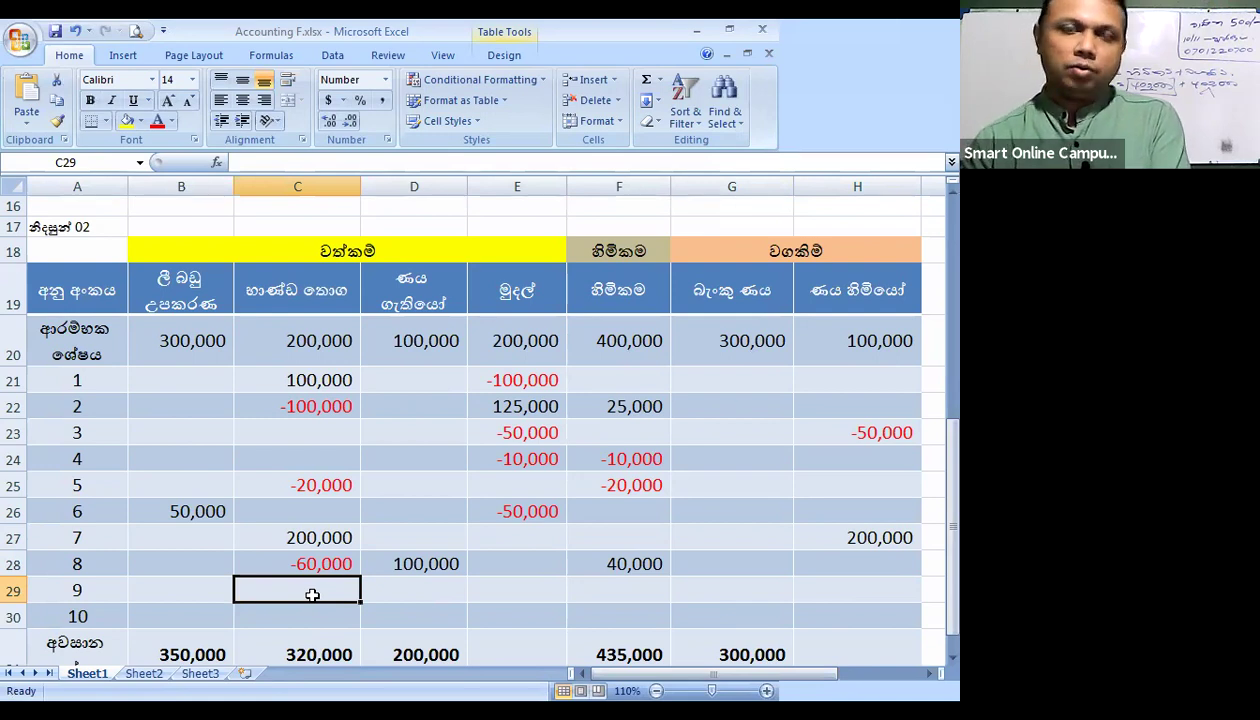
pyautogui.click(505, 597)
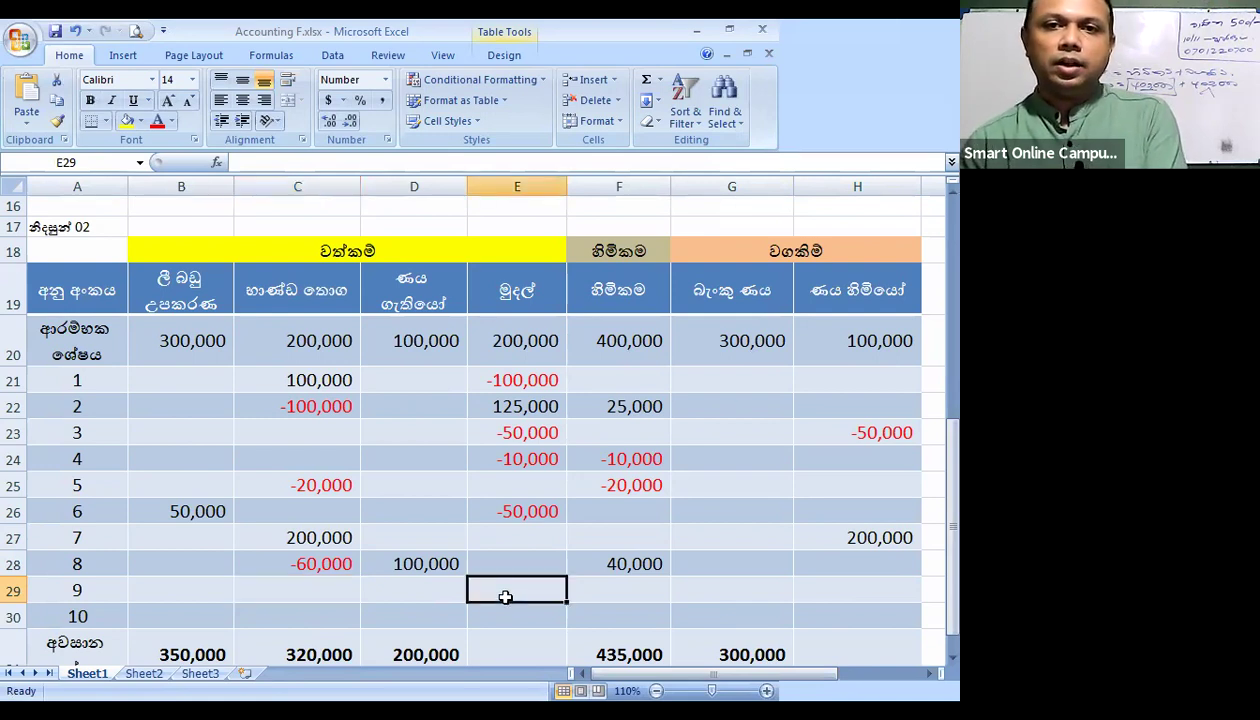
pyautogui.write('+8000')
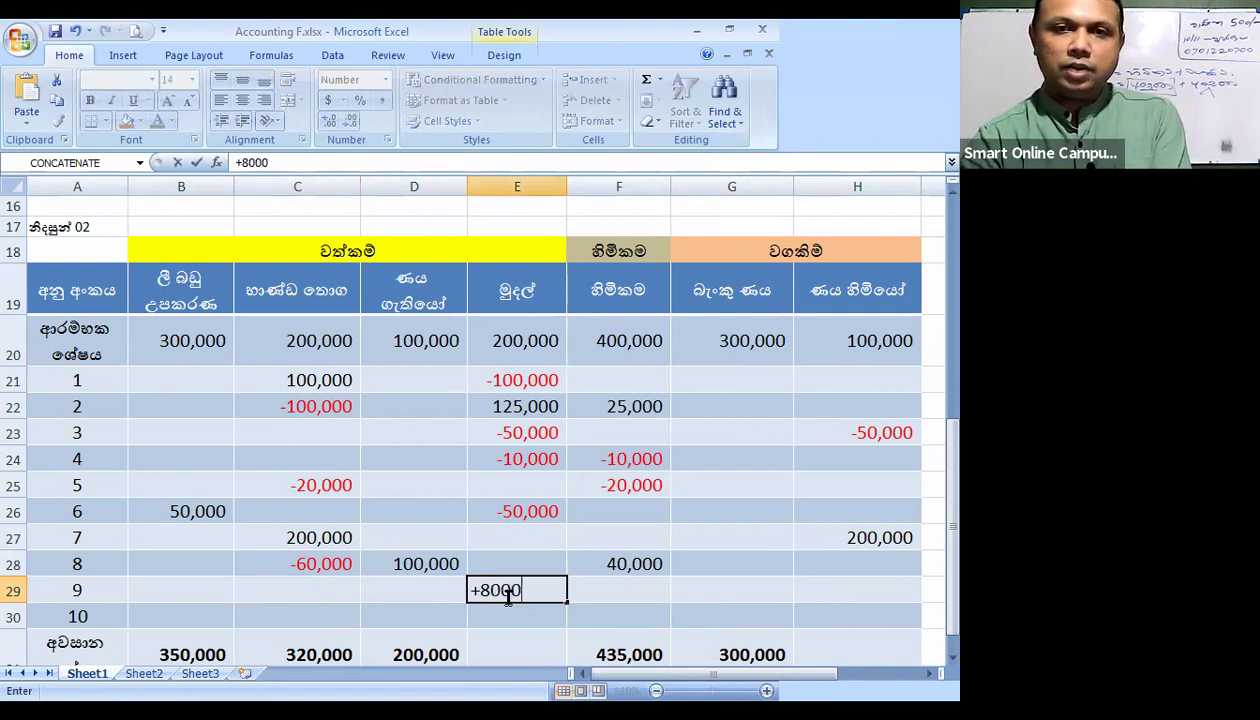
pyautogui.write('0')
pyautogui.press('Left')
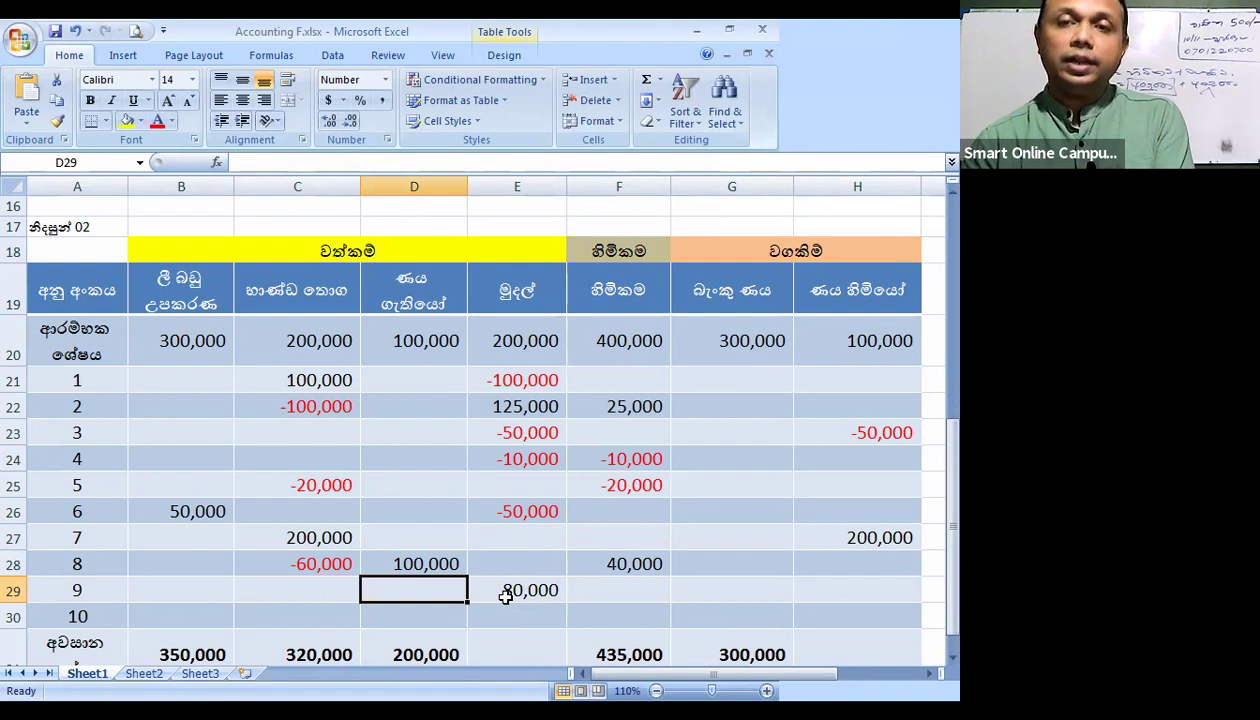
pyautogui.write('-80000')
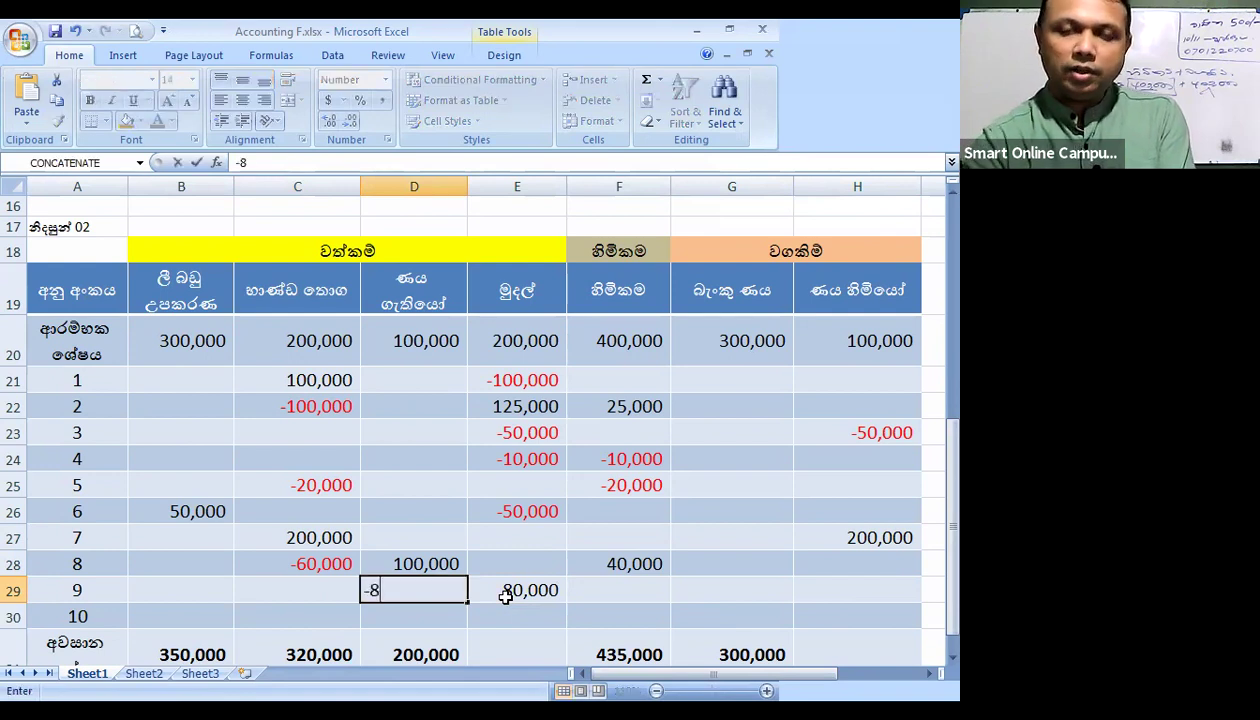
pyautogui.press('Return')
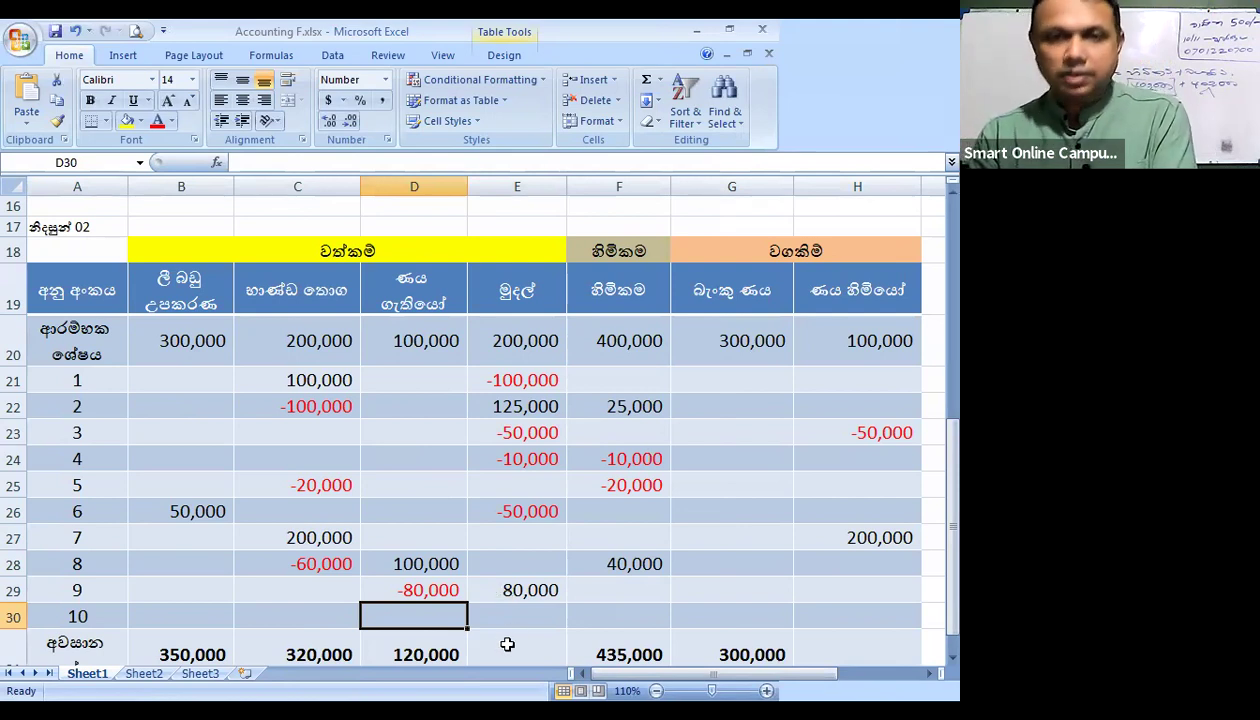
# Enter -50,000 in the cash column for transaction 10 (E30)
pyautogui.click(530, 615)
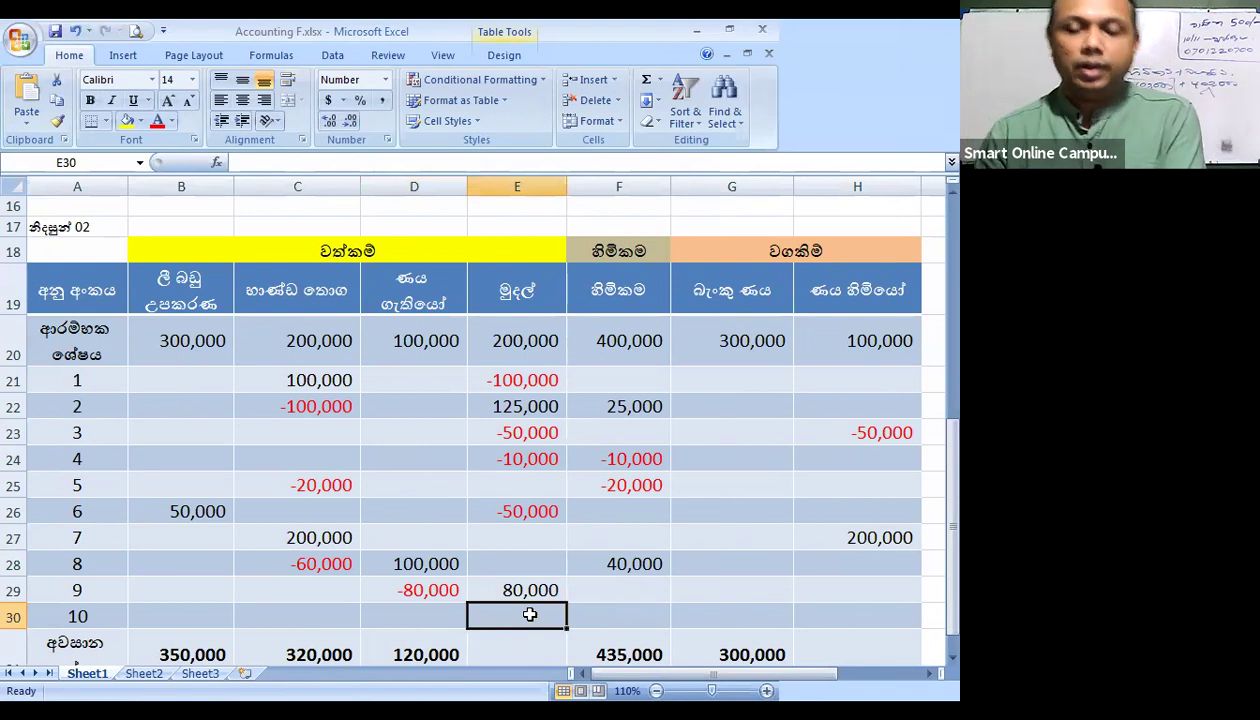
pyautogui.write('-50,000')
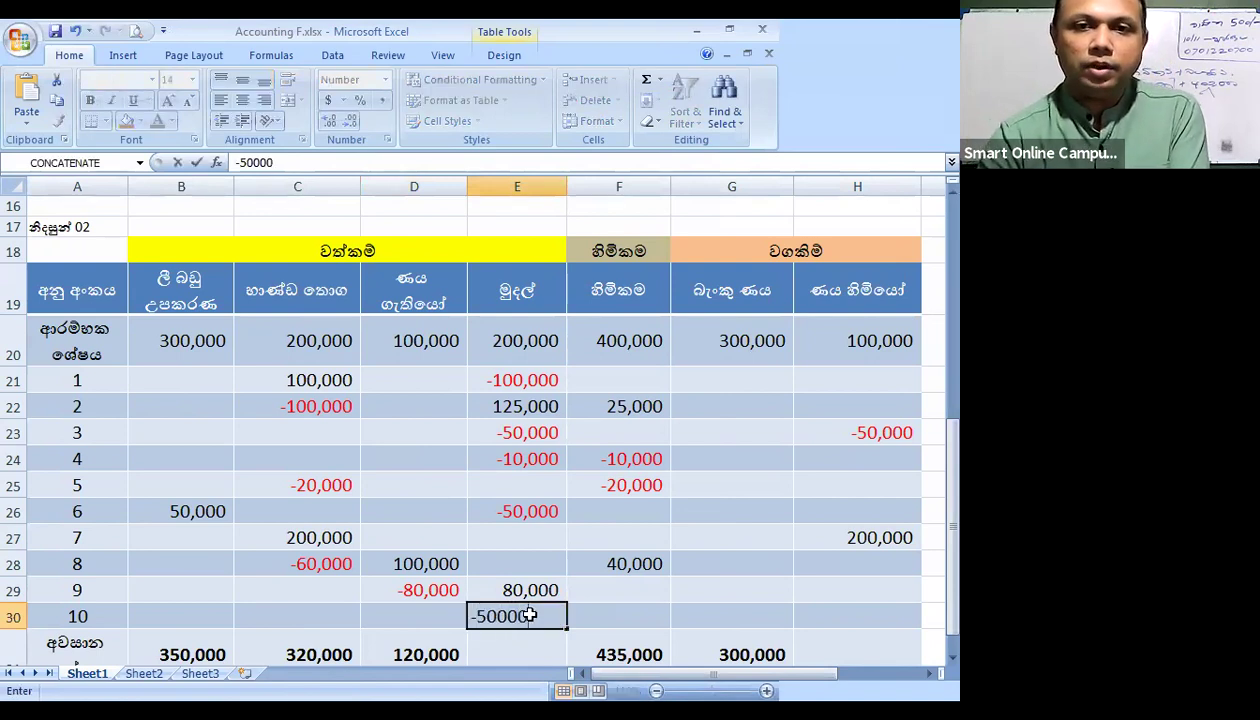
pyautogui.press('Tab')
pyautogui.press('Tab')
pyautogui.press('Tab')
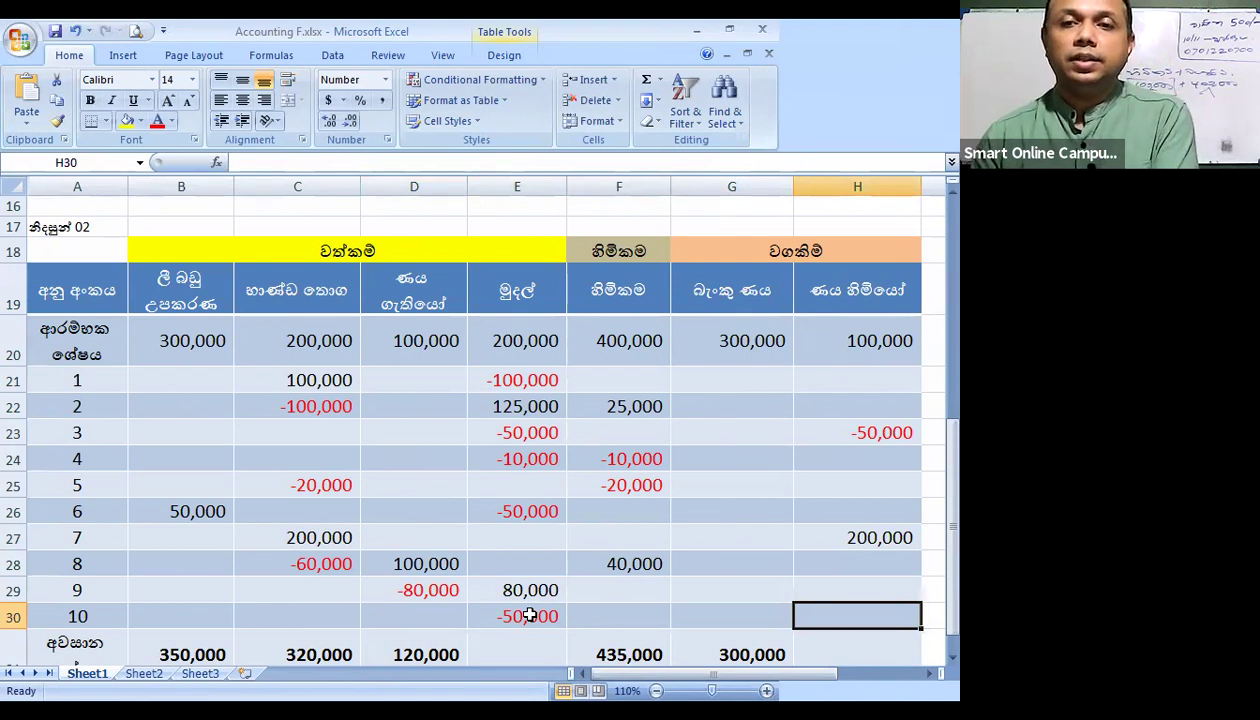
# Correct transaction 3 by clearing the creditors entry (H23) and entering -50,000 under bank loan (G23)
pyautogui.click(884, 430)
pyautogui.press('Delete')
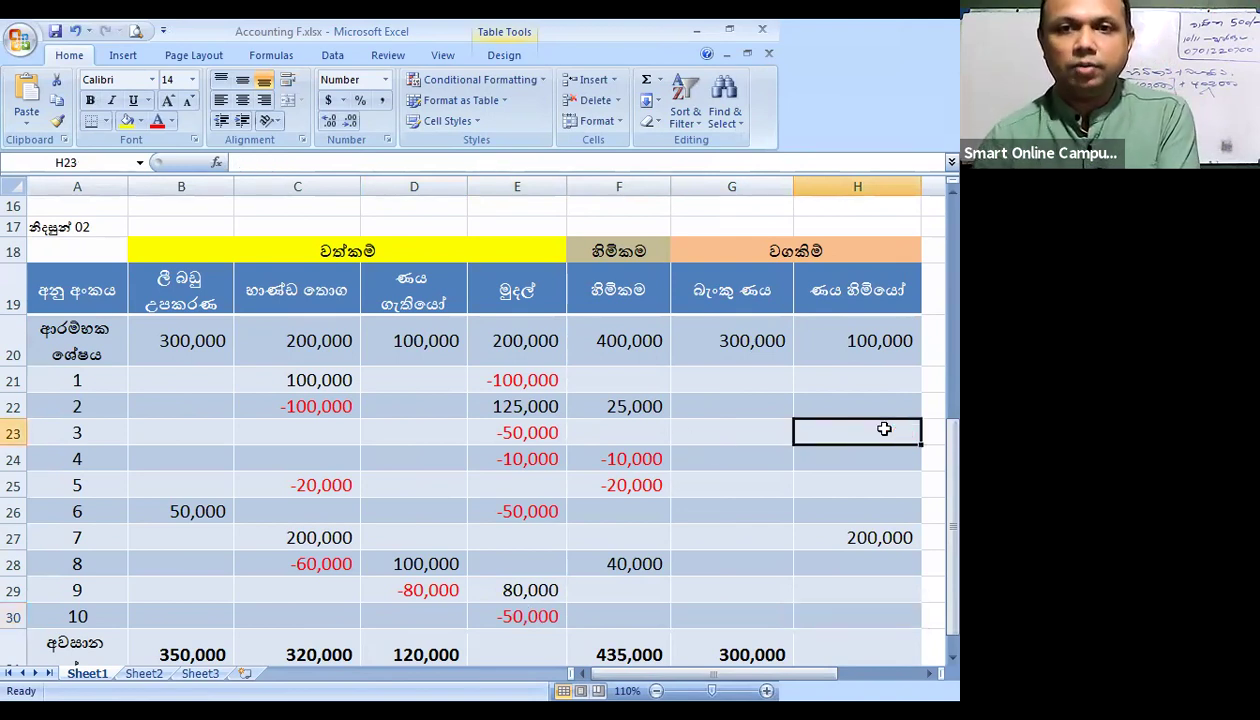
pyautogui.click(754, 430)
pyautogui.write('-50')
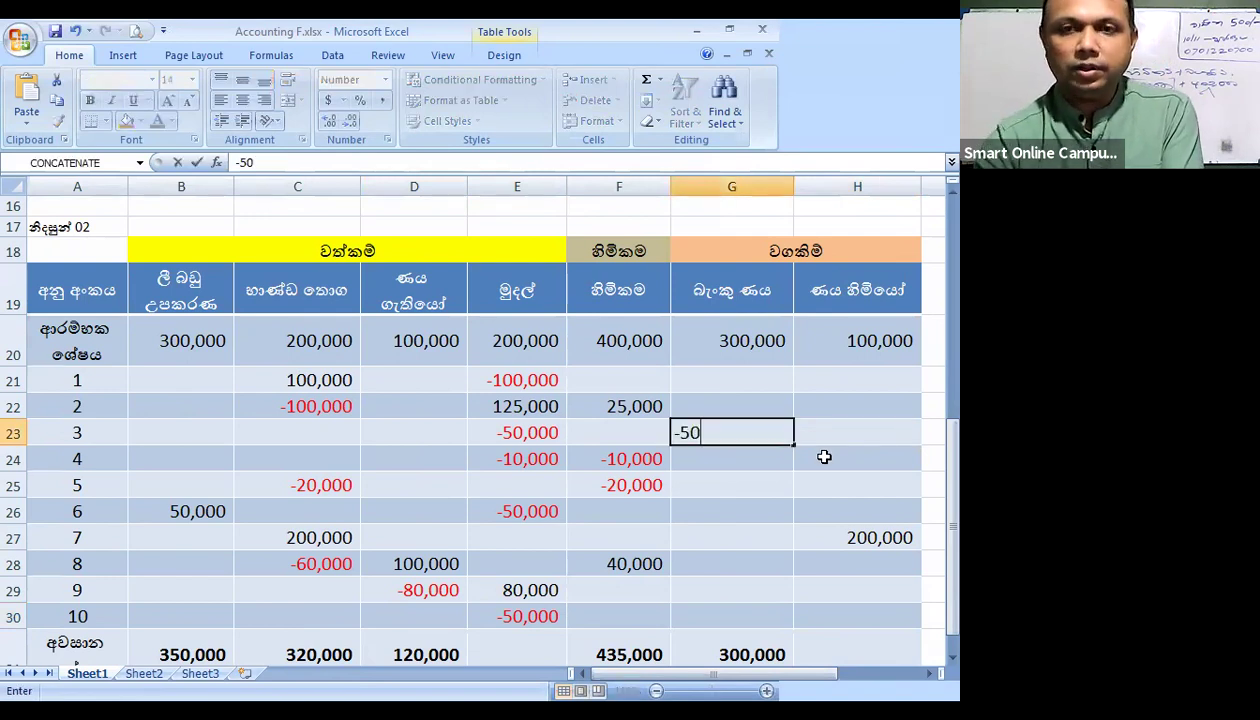
pyautogui.write(',0000')
pyautogui.press('Return')
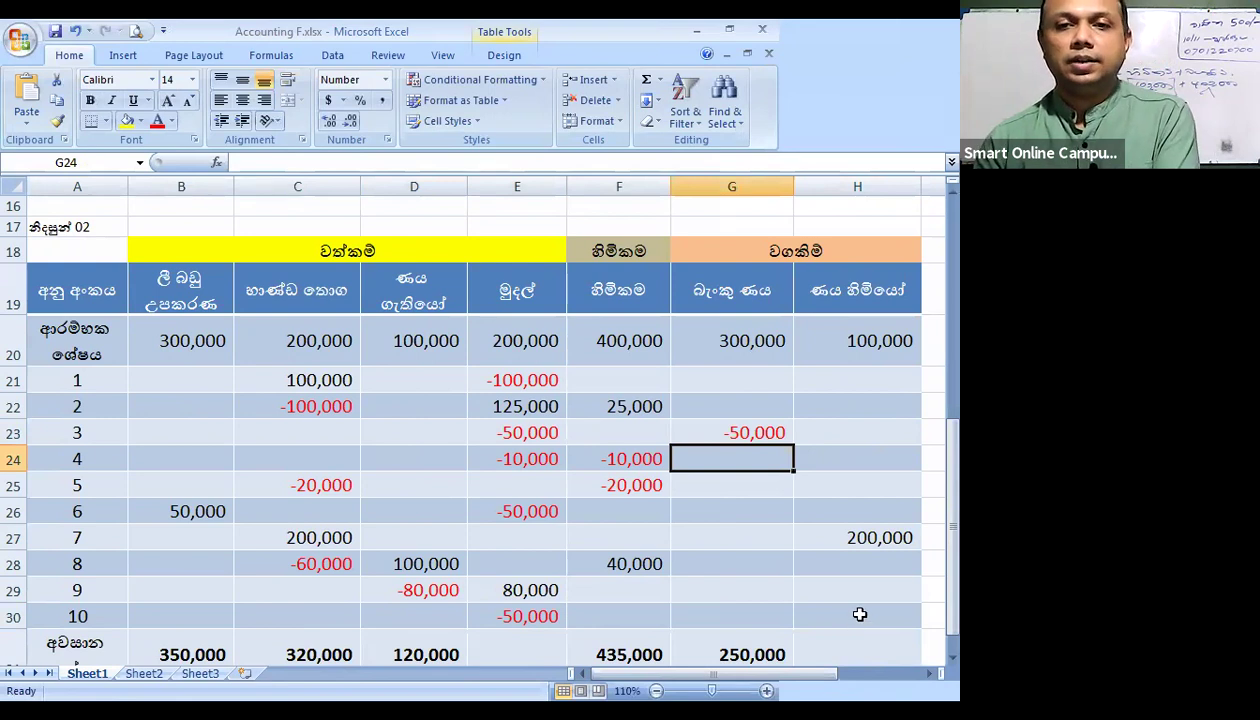
# Enter -50,000 in the creditors column for transaction 10 (H30)
pyautogui.click(905, 627)
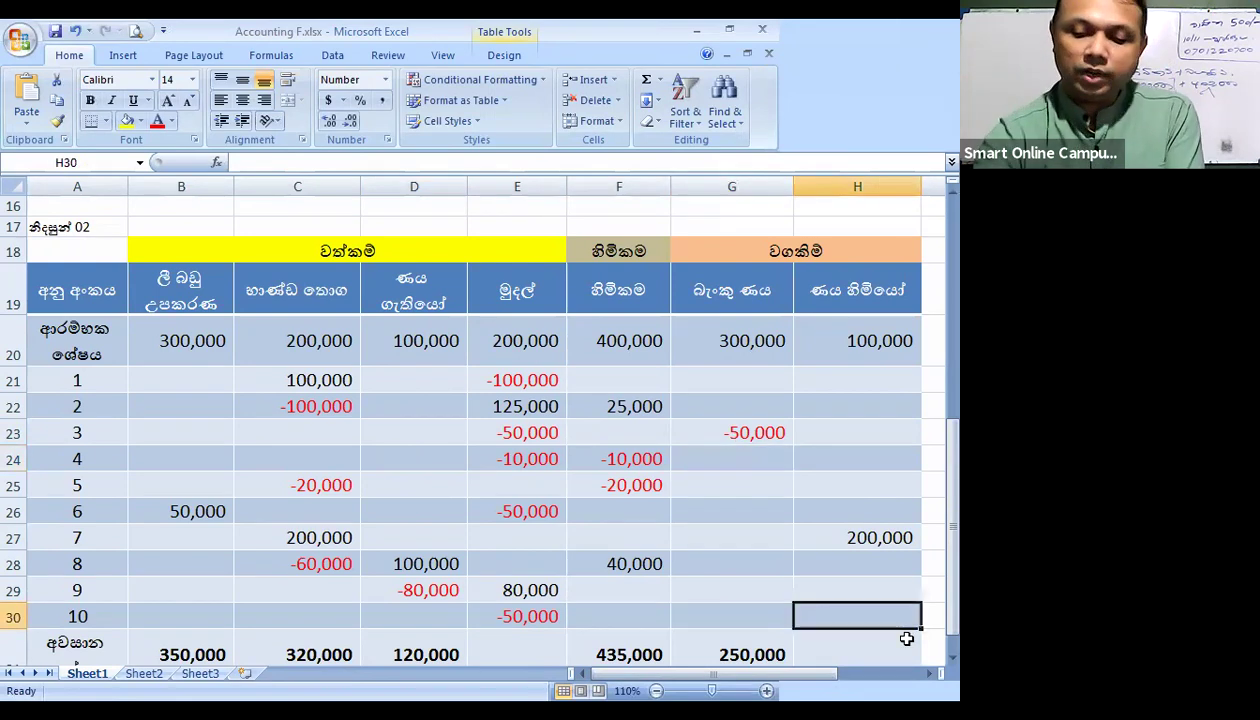
pyautogui.write('-')
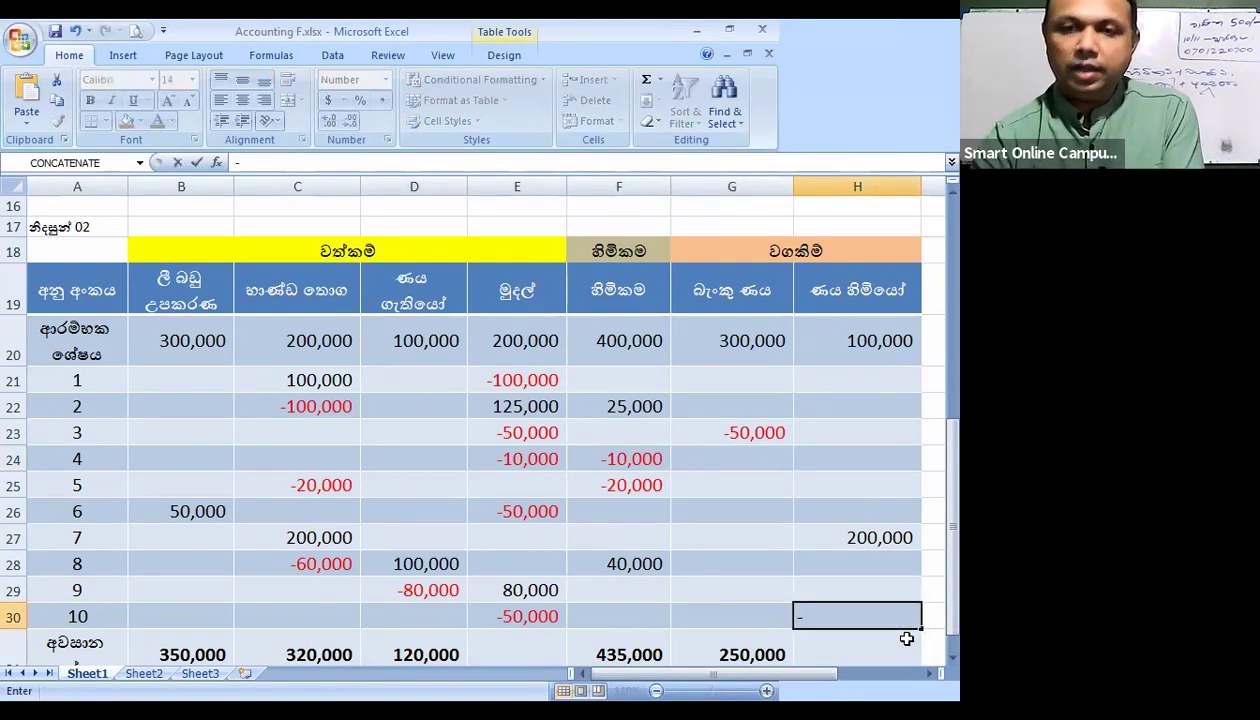
pyautogui.write('50,0')
pyautogui.write('00')
pyautogui.press('Return')
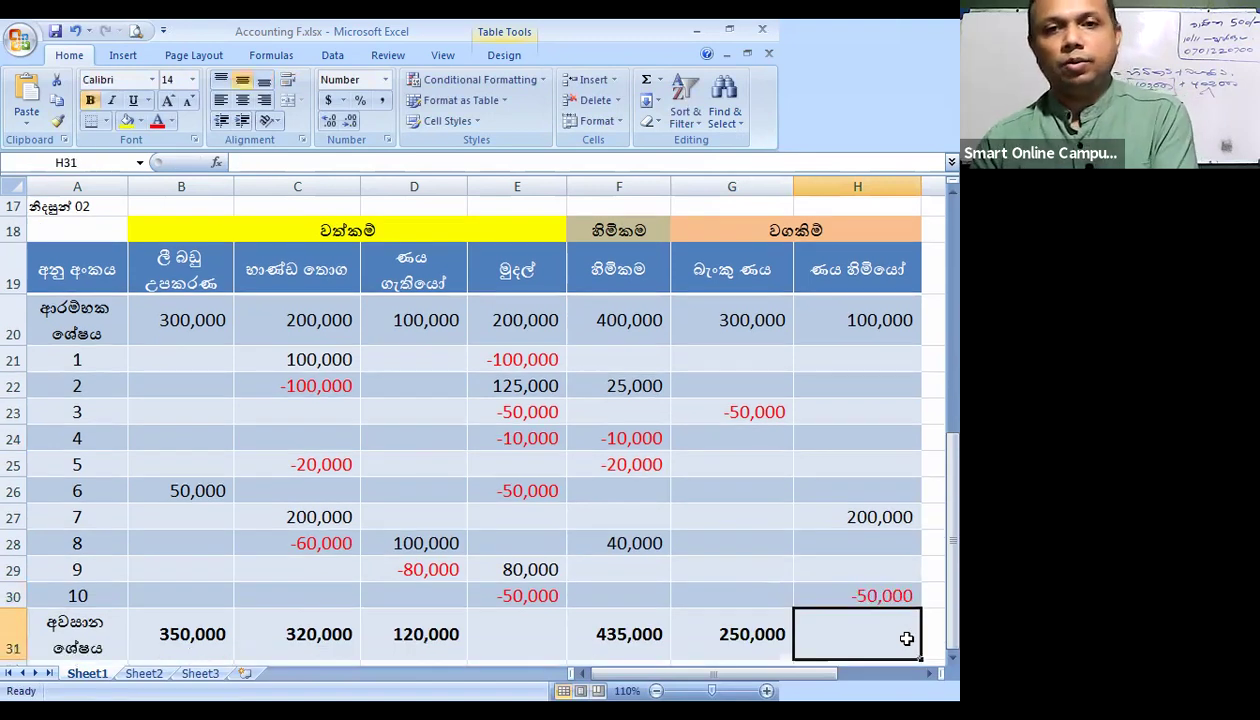